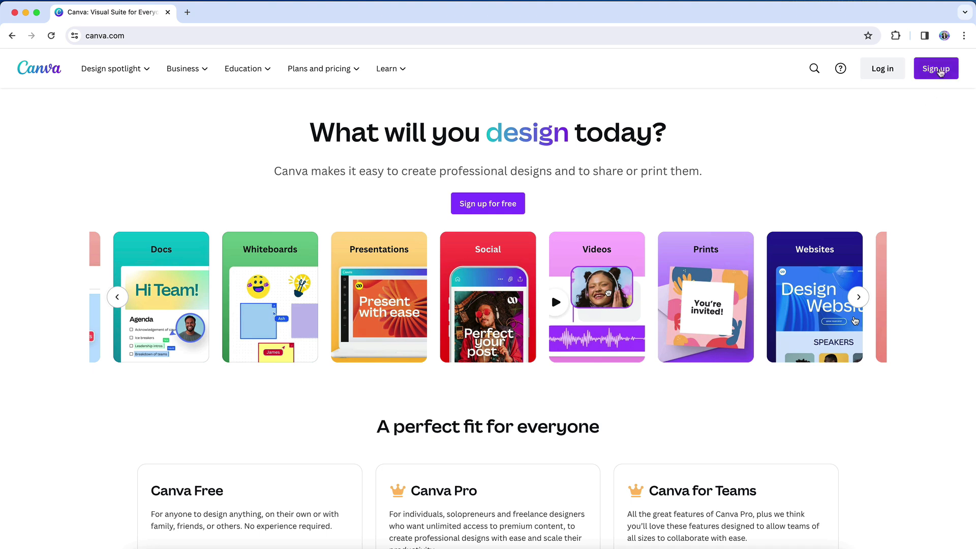
# Open the sign-up options for a new Canva account
pyautogui.click(940, 72)
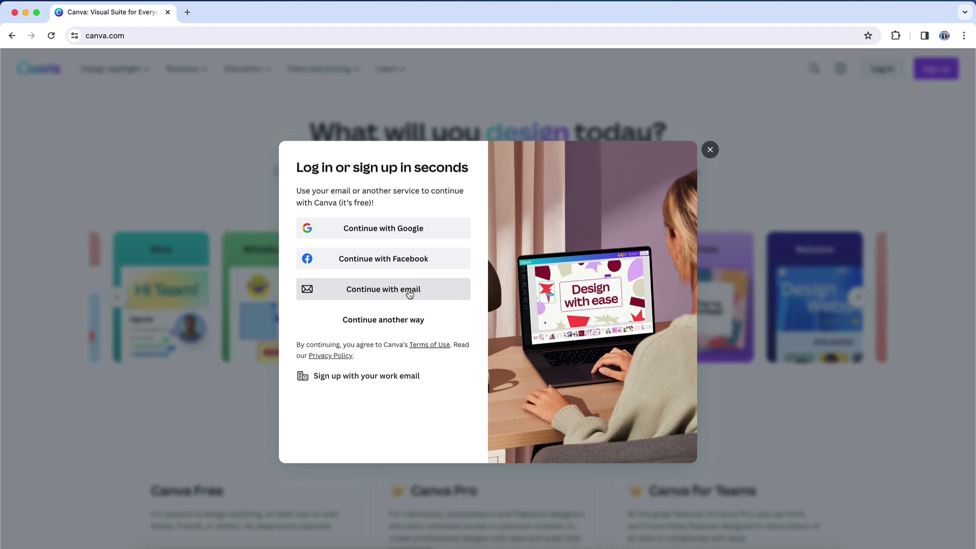
pyautogui.click(914, 137)
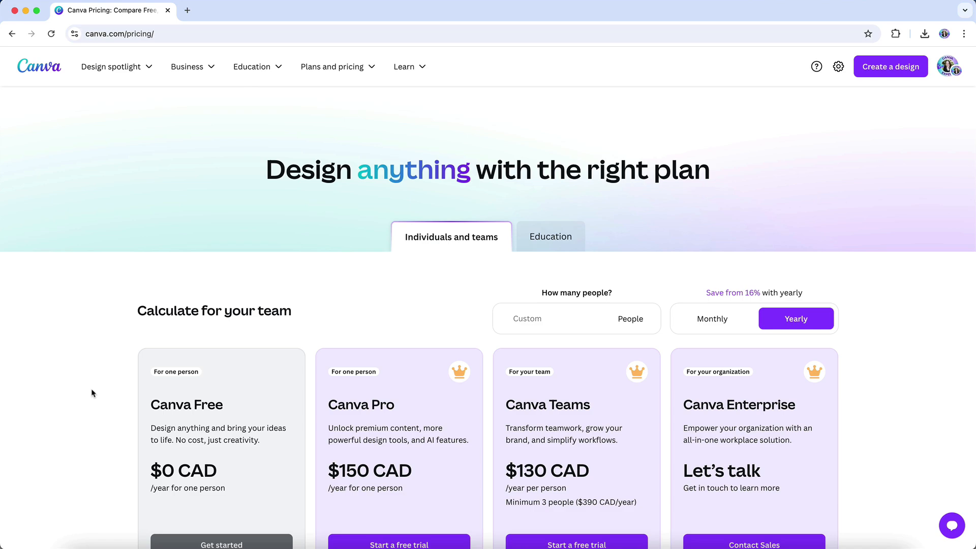
# Review the pricing plans and compare their Design and publishing features and AI-powered design tools
pyautogui.scroll(-7, 93, 392)
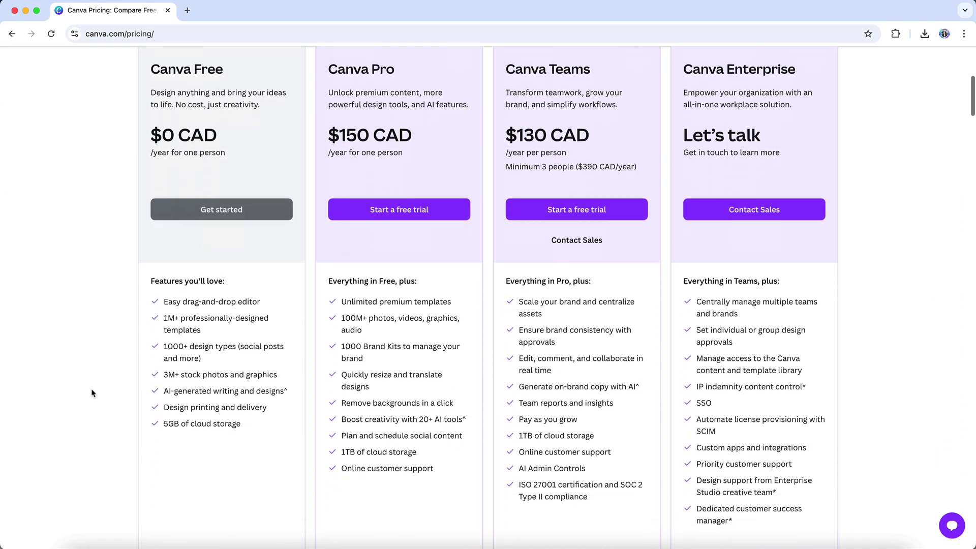
pyautogui.scroll(-10, 93, 392)
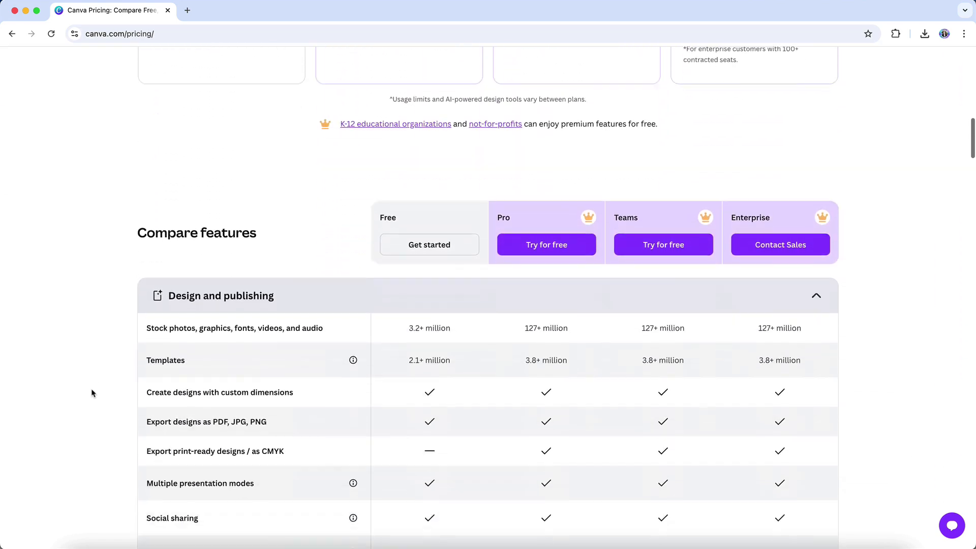
pyautogui.scroll(-3, 92, 392)
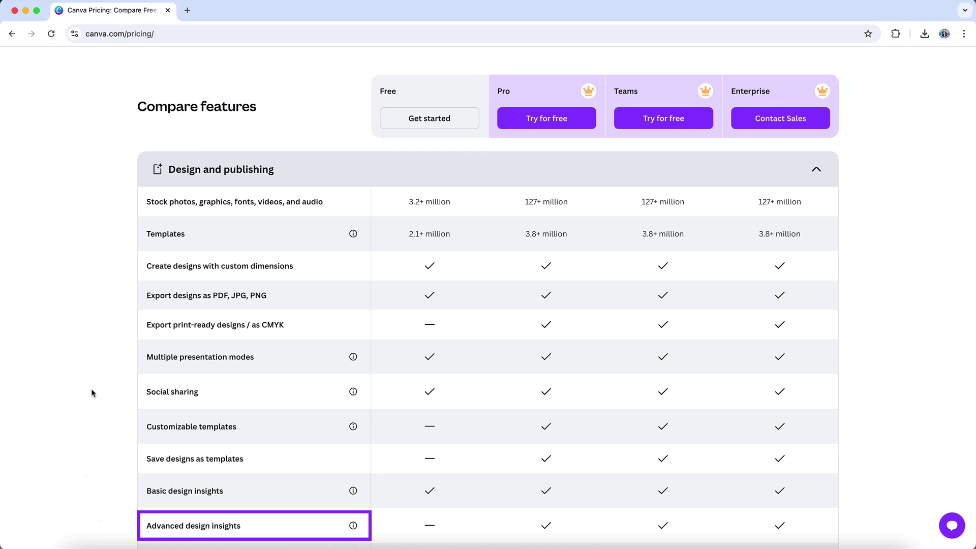
pyautogui.scroll(-6, 92, 393)
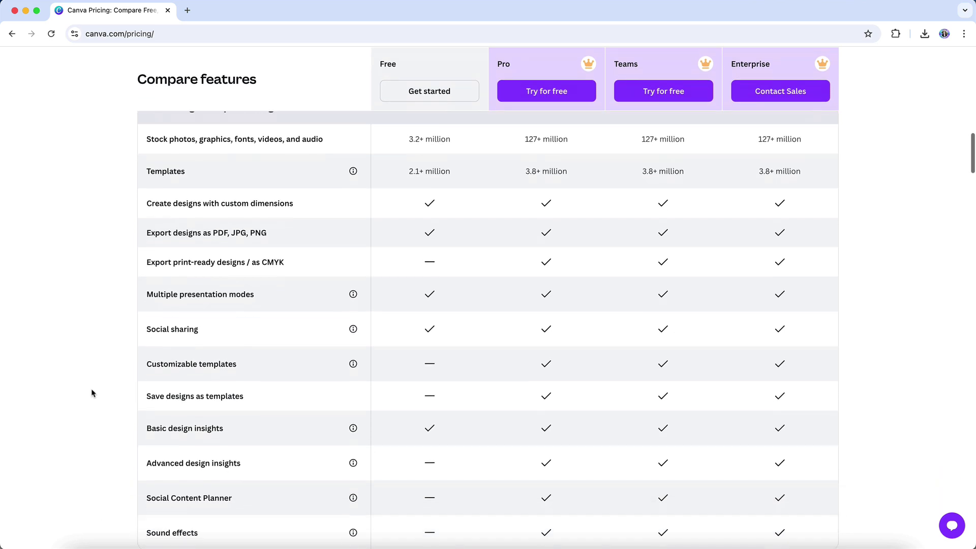
pyautogui.scroll(-1, 92, 393)
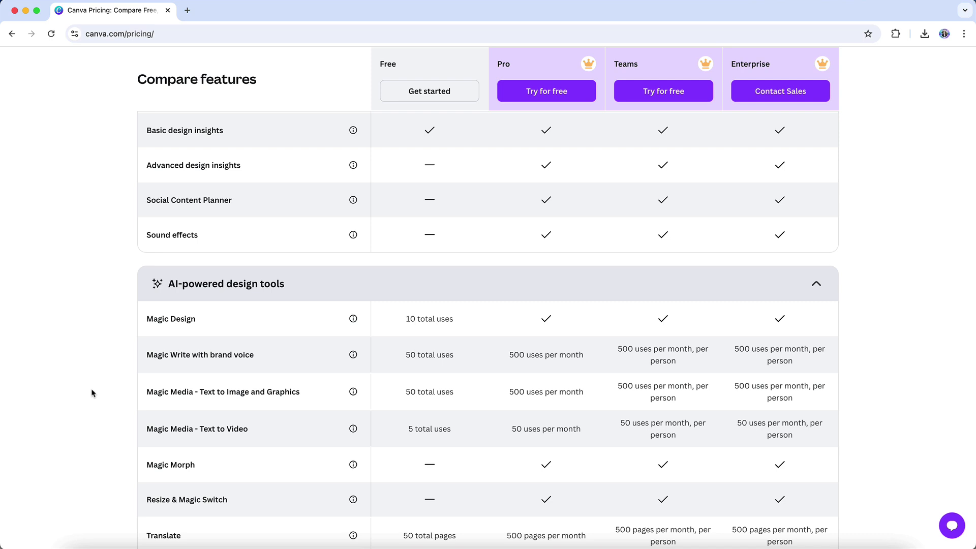
pyautogui.scroll(-5, 92, 392)
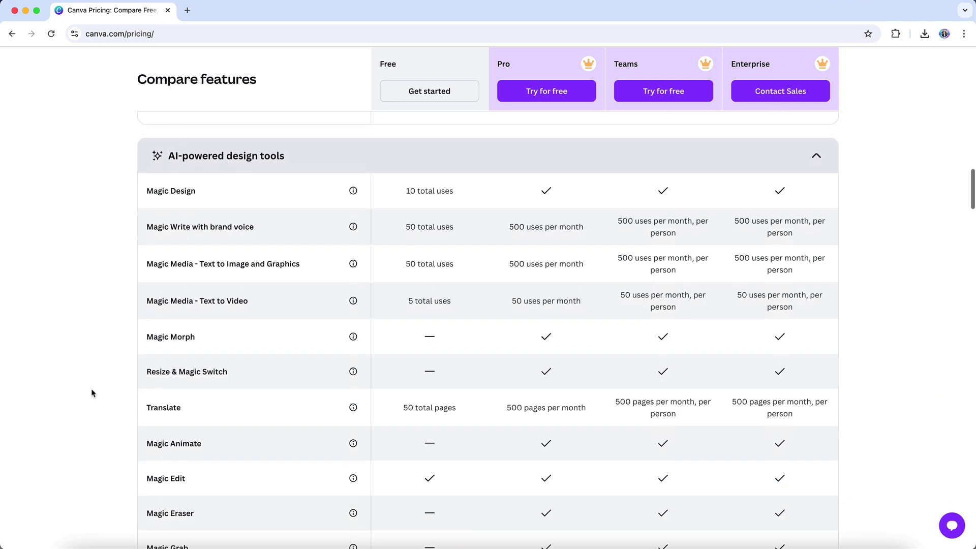
pyautogui.scroll(-3, 92, 394)
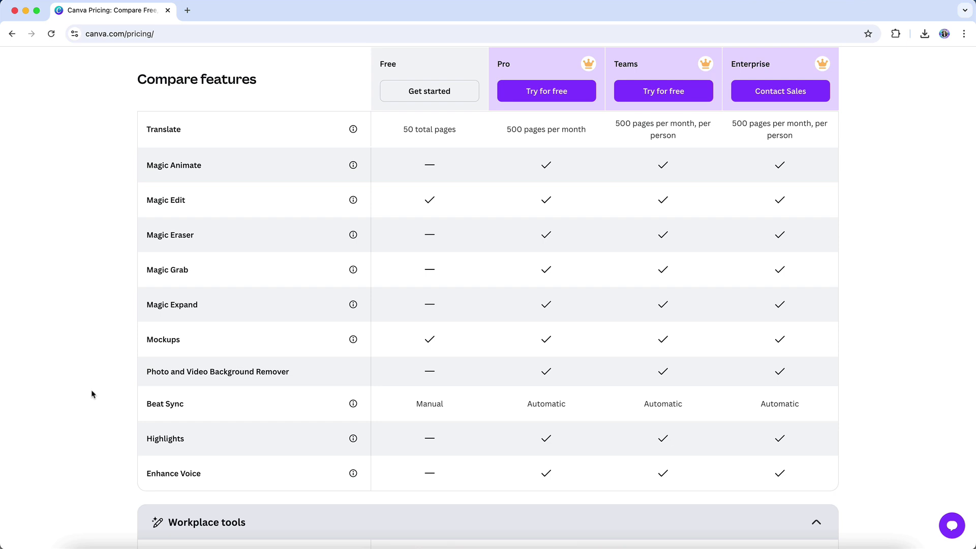
pyautogui.scroll(8, 92, 394)
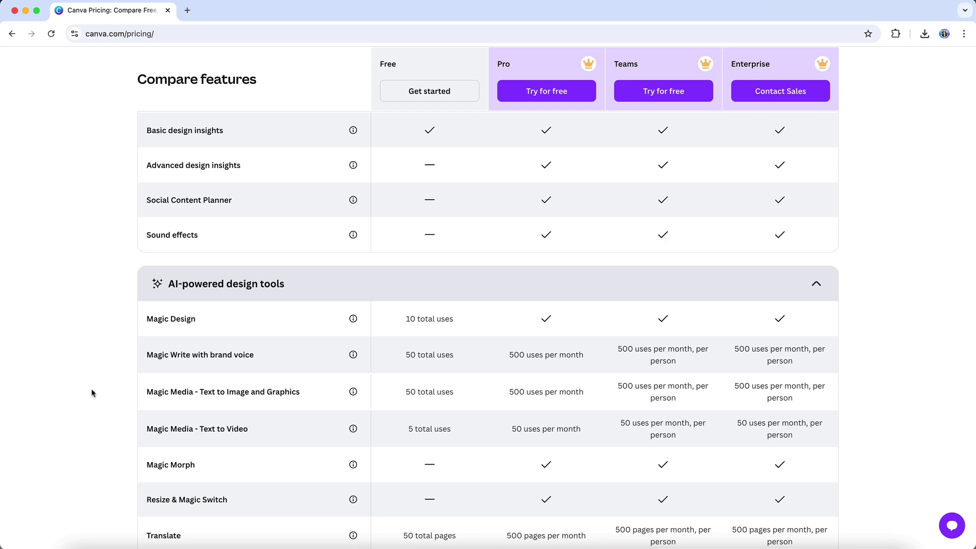
pyautogui.scroll(-8, 91, 393)
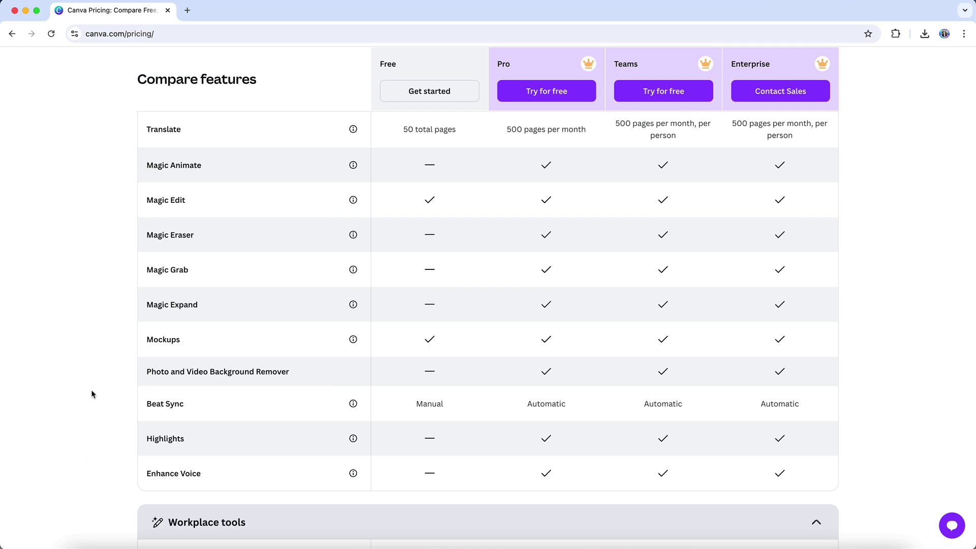
# Compare the plans' workplace tools, collaboration, brand management, team permissions, apps and security features
pyautogui.scroll(-7, 92, 394)
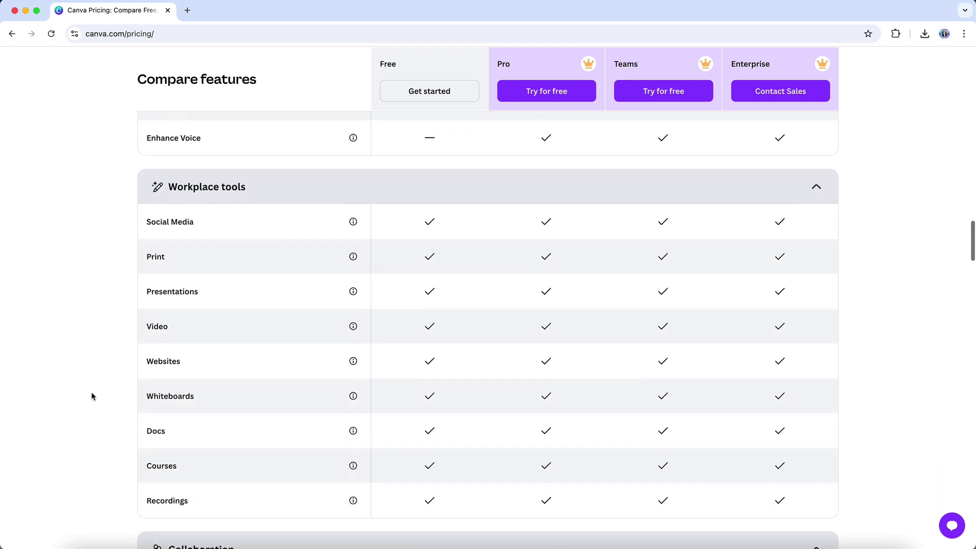
pyautogui.scroll(-2, 92, 396)
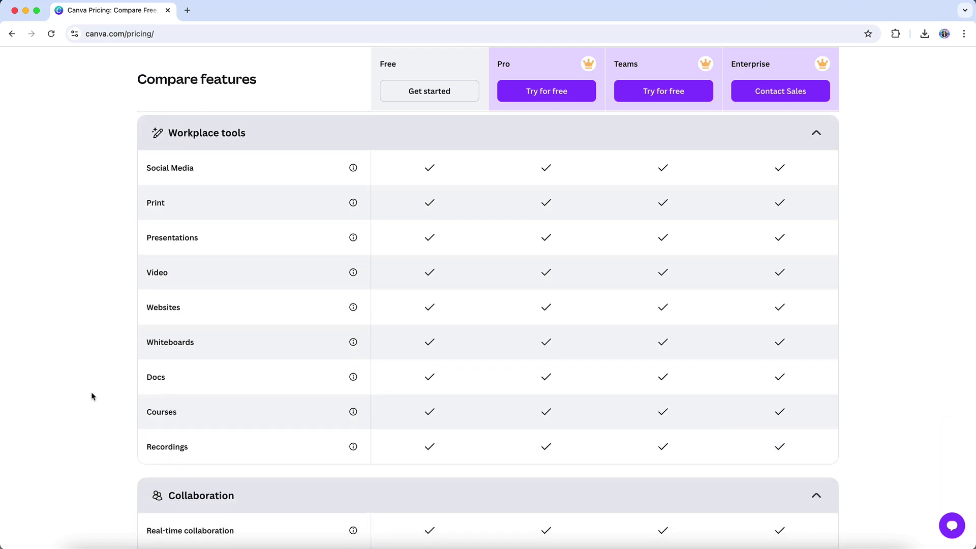
pyautogui.scroll(-5, 92, 395)
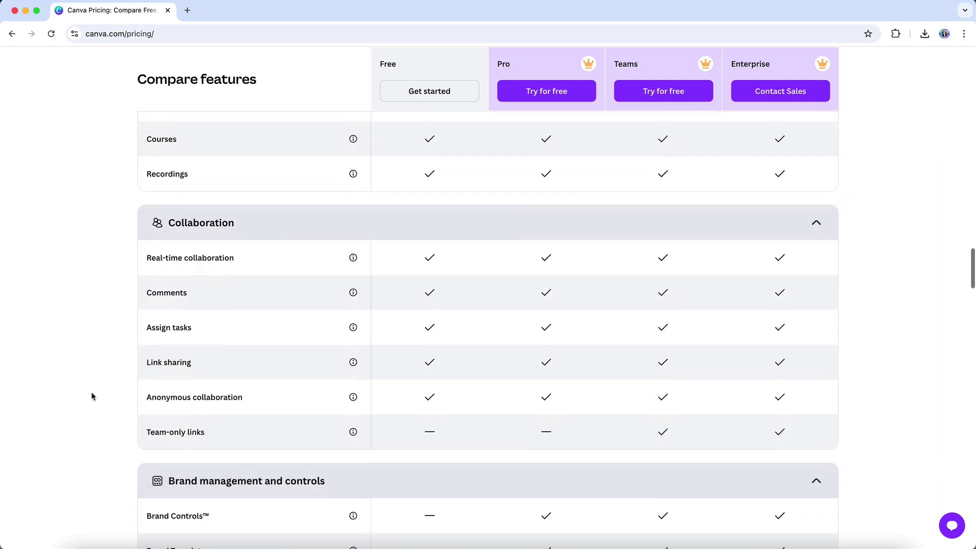
pyautogui.scroll(-2, 91, 396)
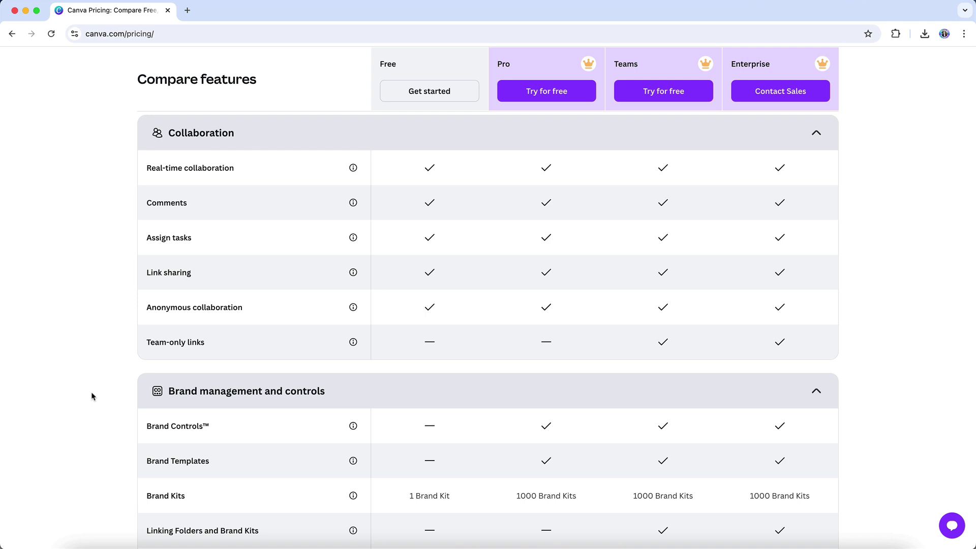
pyautogui.scroll(-5, 91, 396)
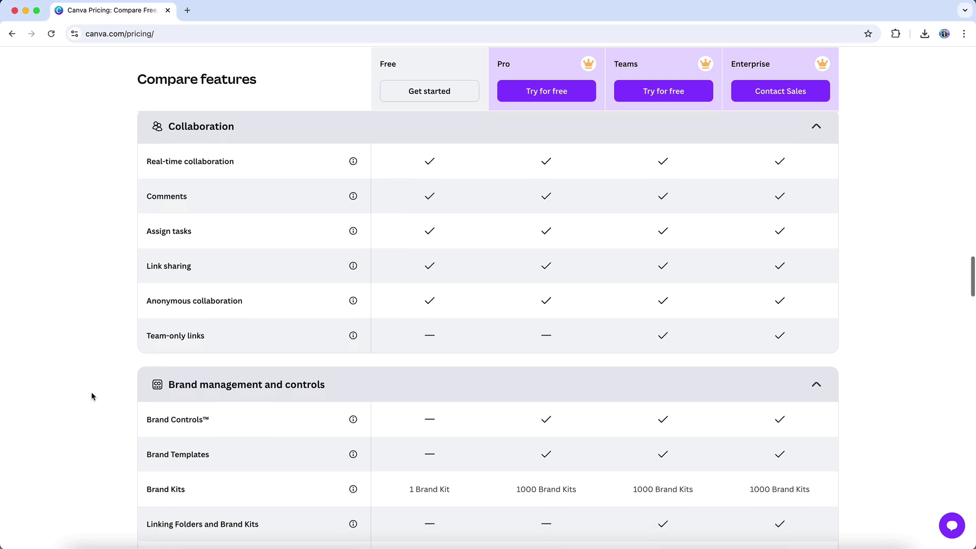
pyautogui.scroll(-1, 92, 396)
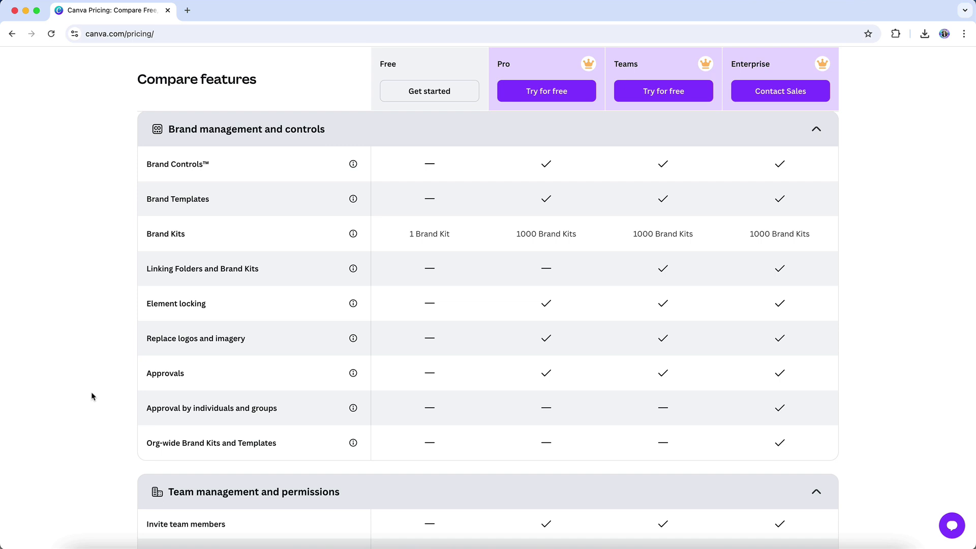
pyautogui.scroll(-6, 92, 396)
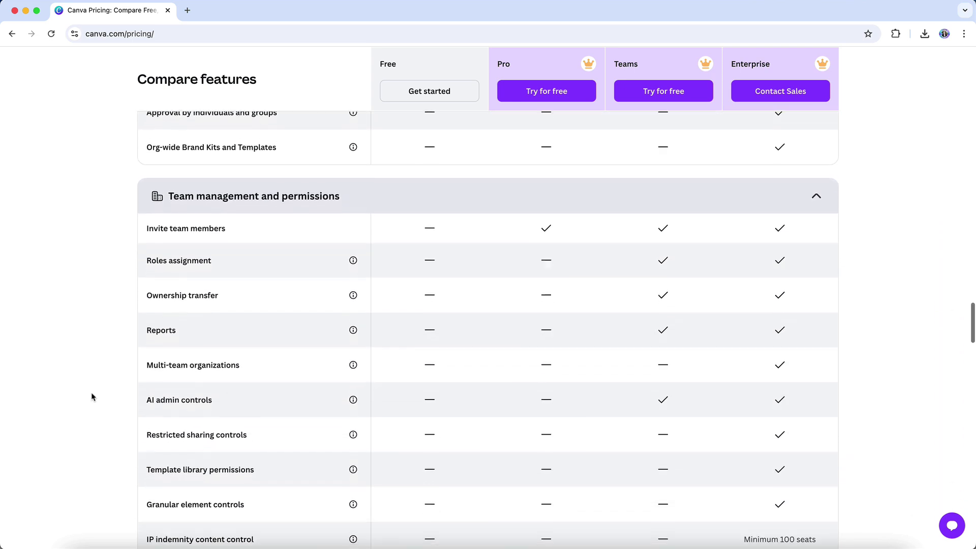
pyautogui.scroll(-4, 92, 396)
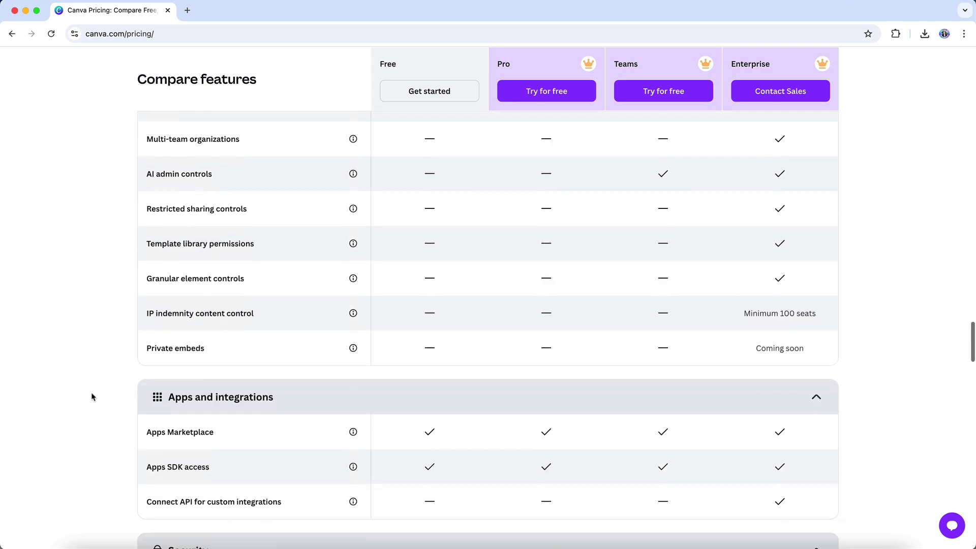
pyautogui.scroll(-5, 92, 396)
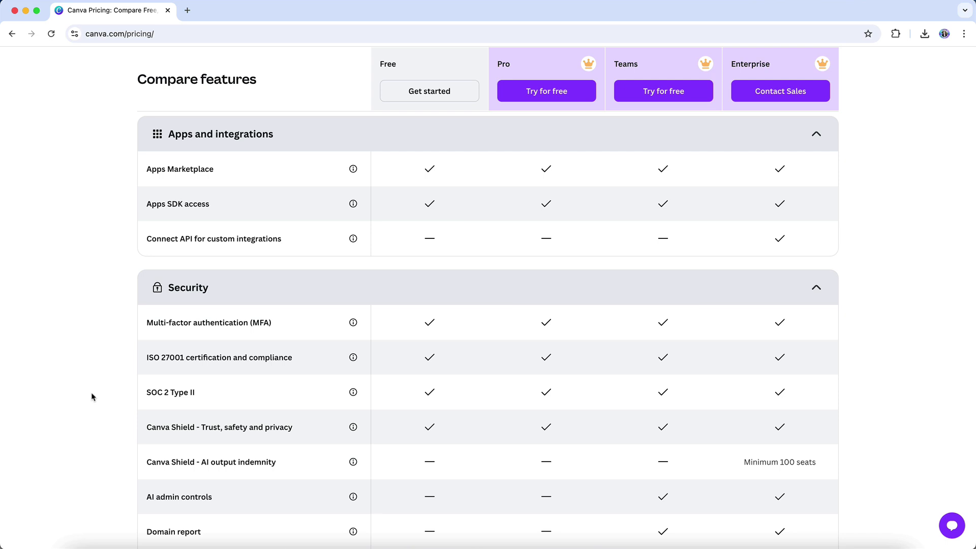
pyautogui.scroll(-10, 92, 396)
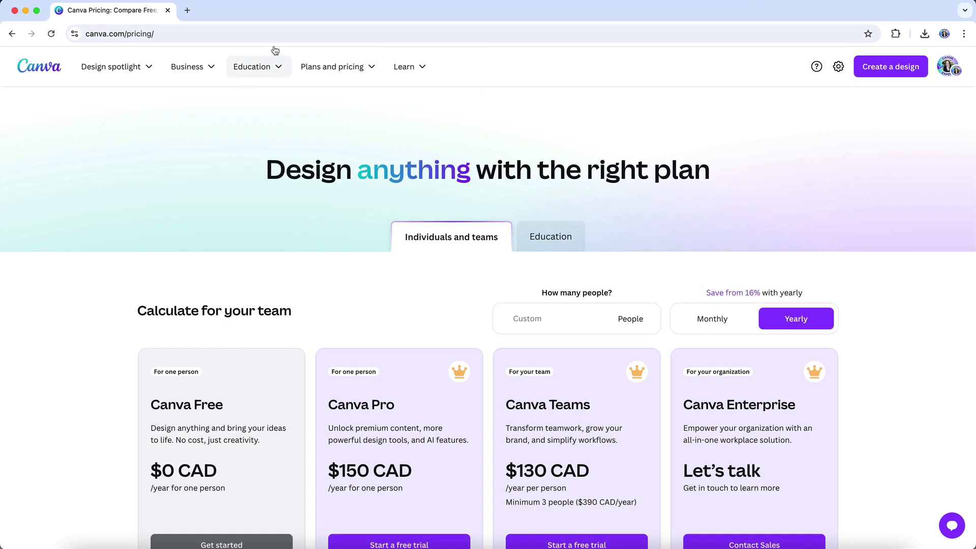
pyautogui.moveTo(308, 68)
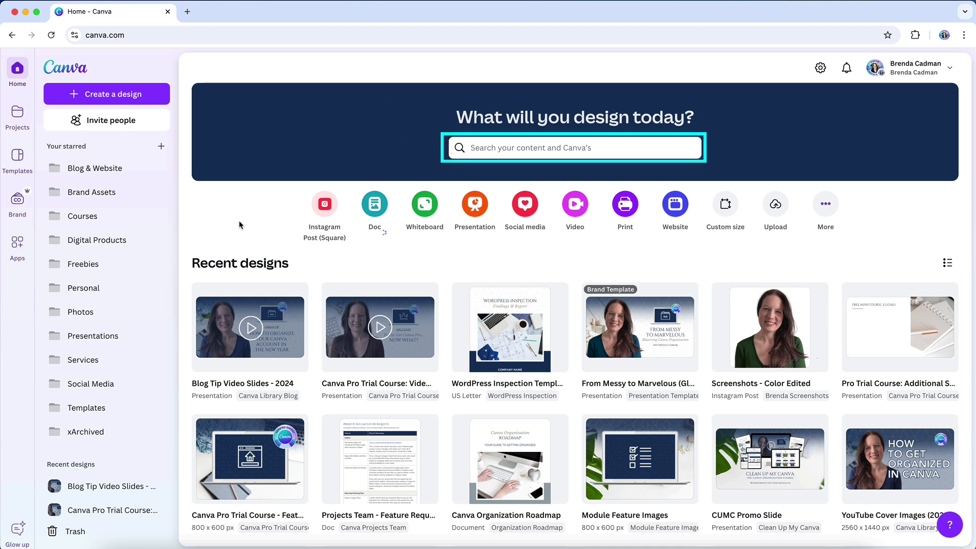
# Search for "lead magnet icon" from the home page and limit the search to All your content
pyautogui.click(510, 147)
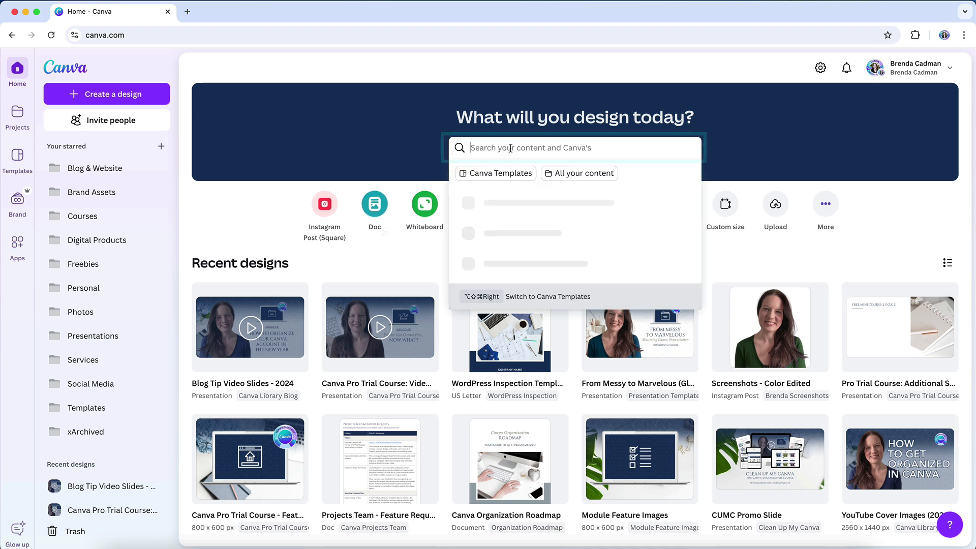
pyautogui.write('lead magnet i')
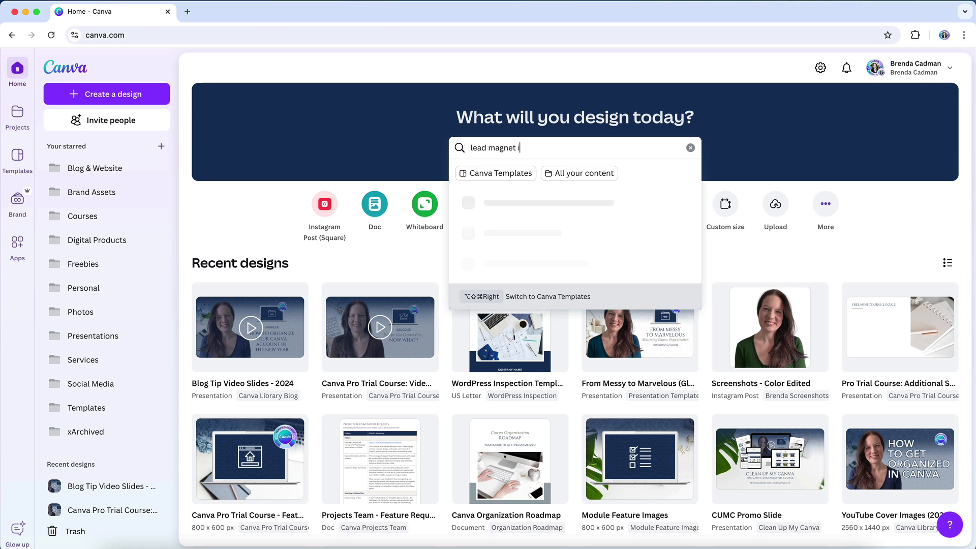
pyautogui.write('con')
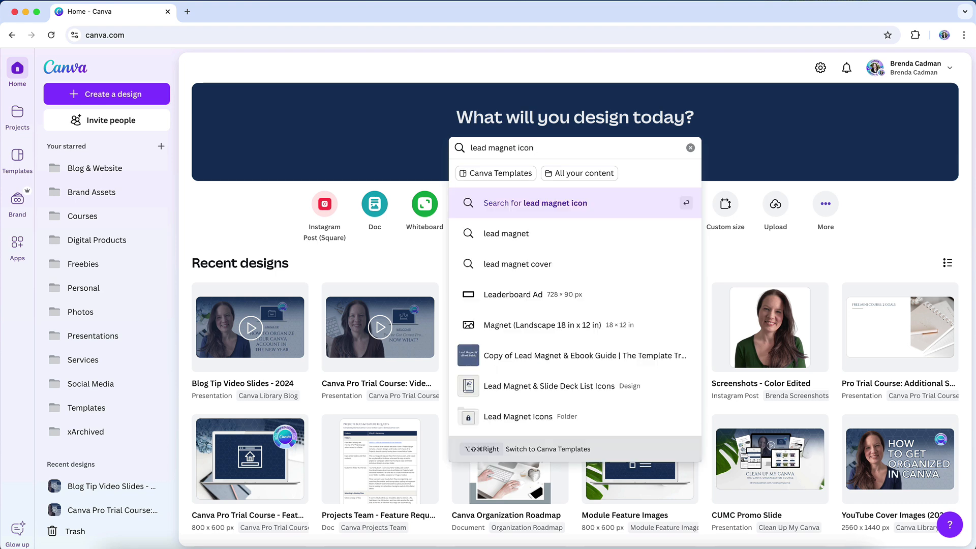
pyautogui.click(578, 173)
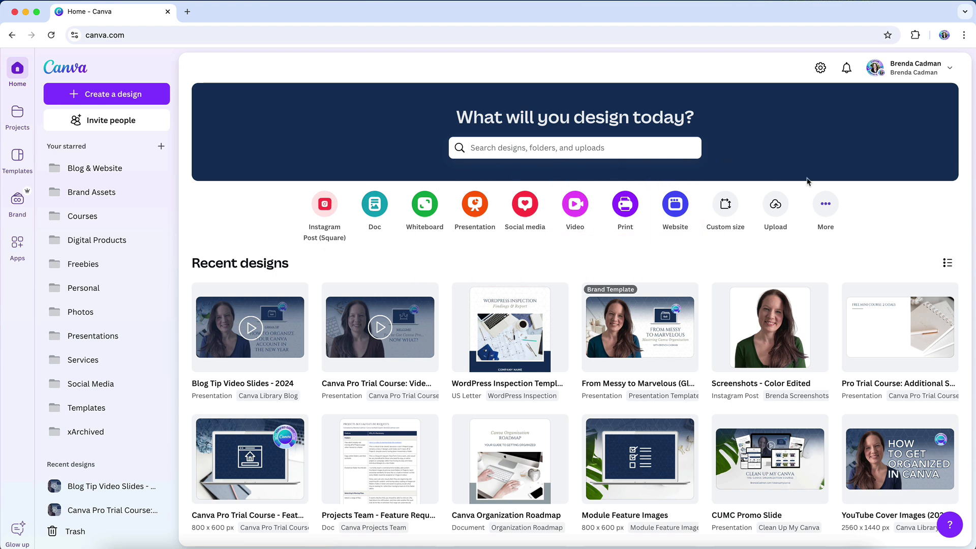
# View the full list of design types, the custom size settings and the file upload option for creating a design
pyautogui.click(826, 204)
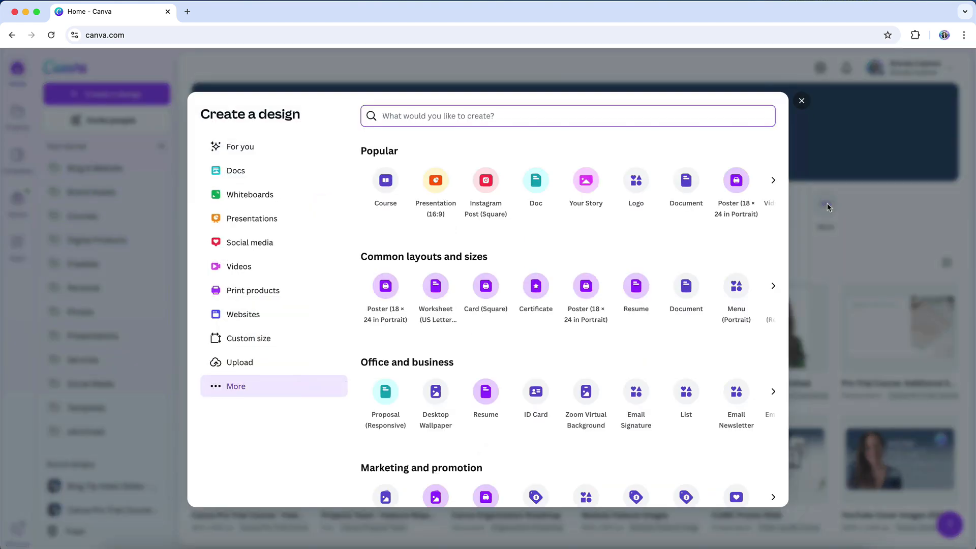
pyautogui.click(827, 205)
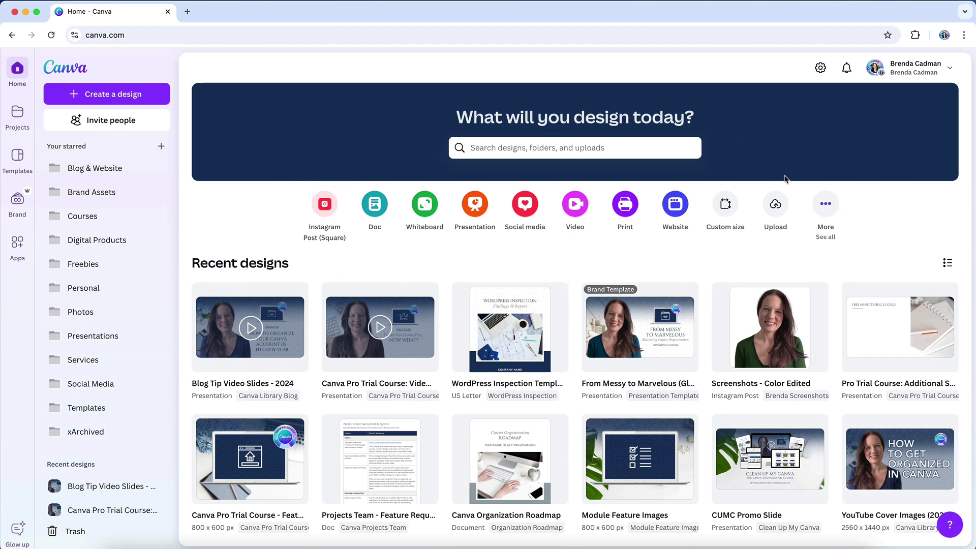
pyautogui.click(726, 209)
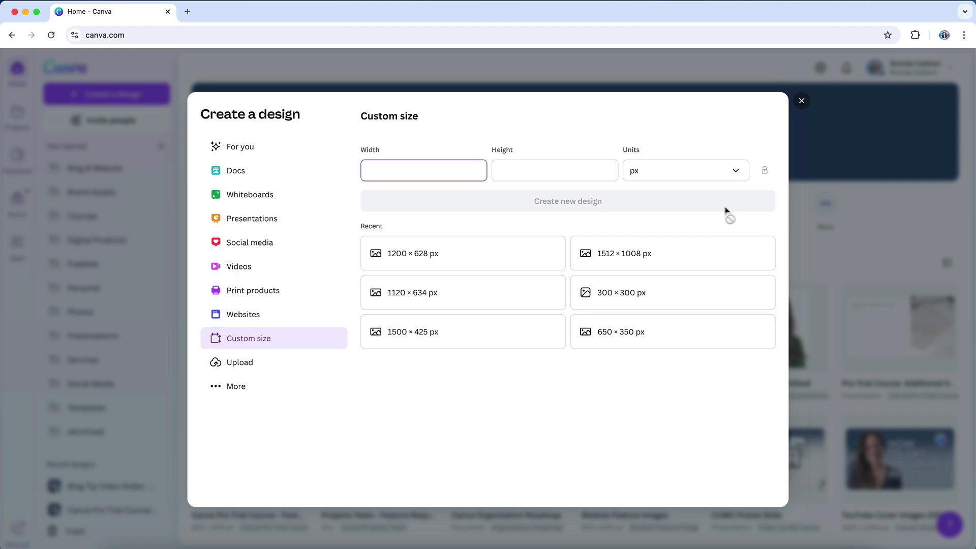
pyautogui.click(814, 189)
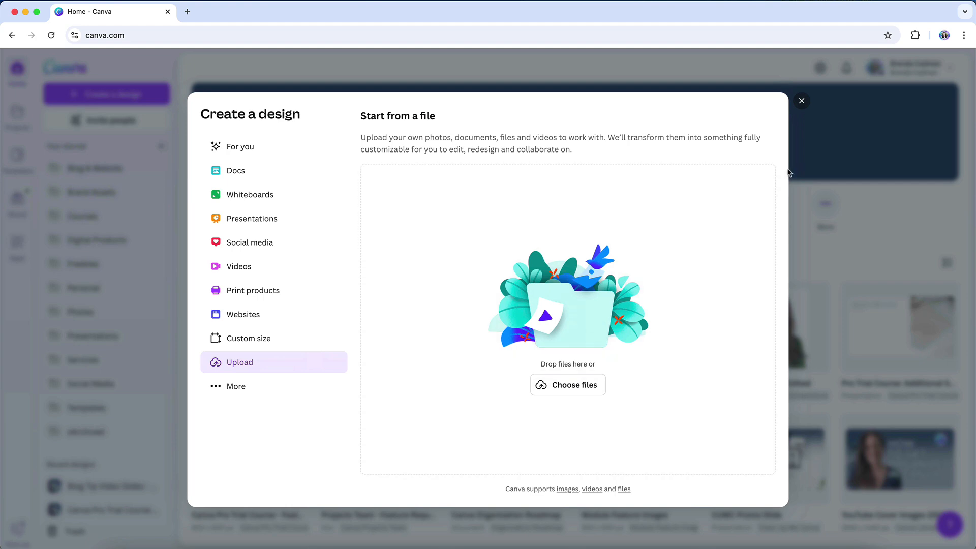
pyautogui.click(803, 168)
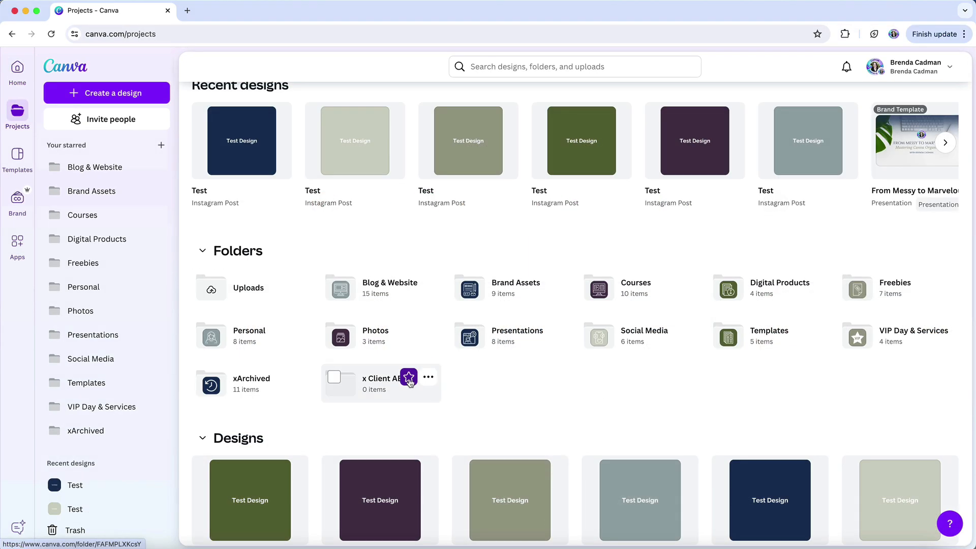
# Star the "x Client ABC" folder and the first green Test Design in the projects
pyautogui.click(409, 378)
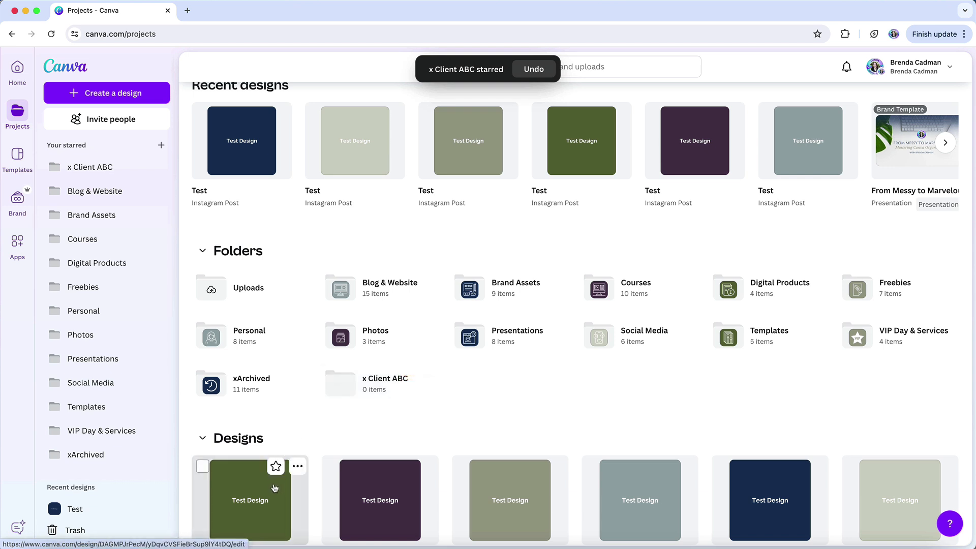
pyautogui.click(275, 467)
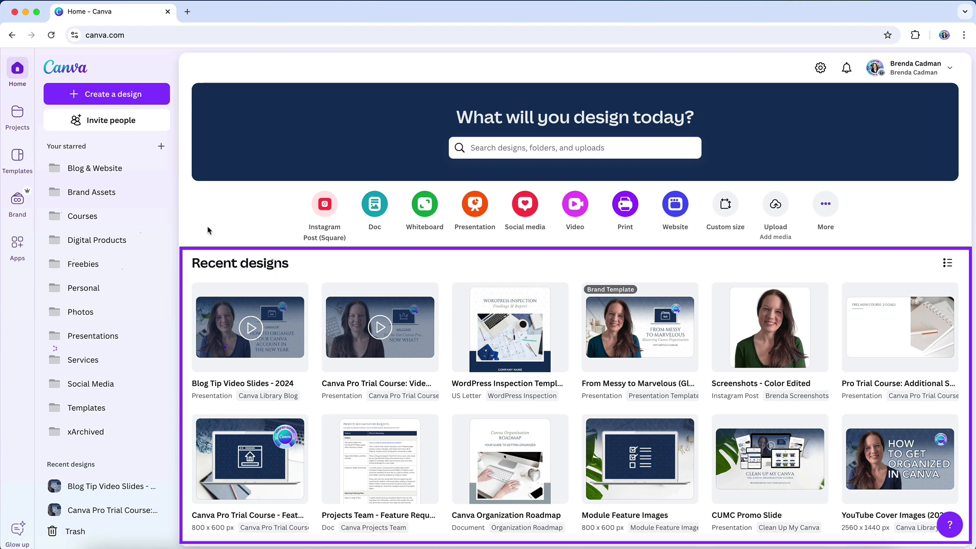
# Browse the recent designs on the home page
pyautogui.scroll(-5, 207, 230)
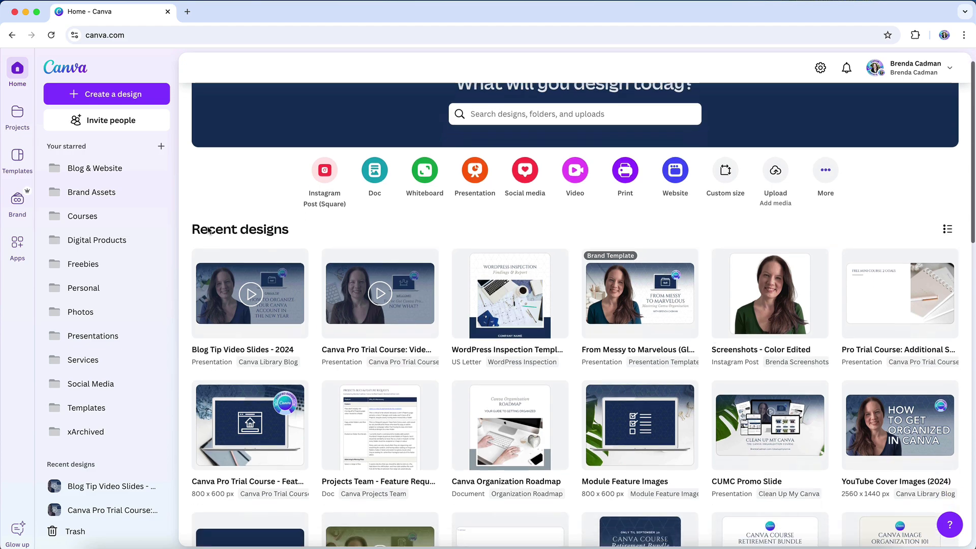
pyautogui.scroll(-5, 207, 230)
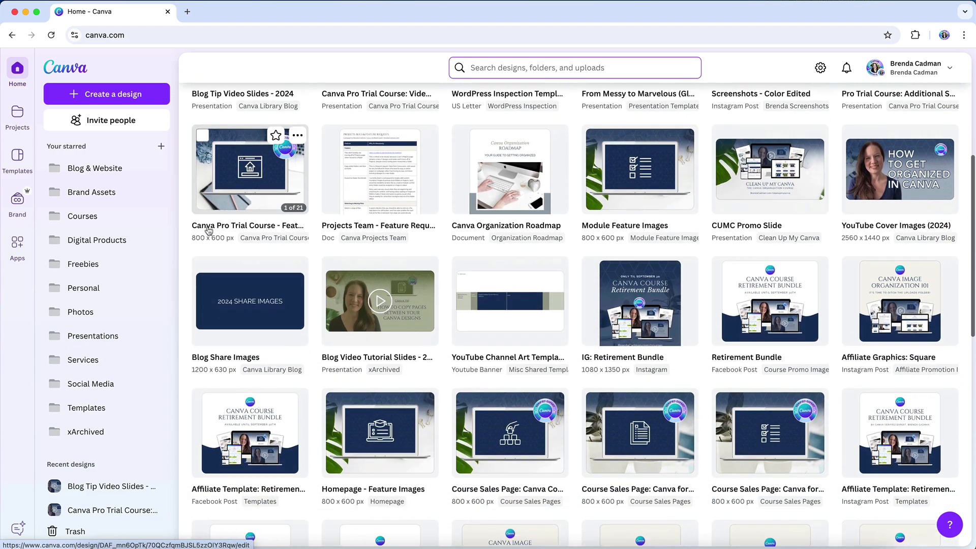
# Look through the rest of the recent designs and open the Projects page
pyautogui.scroll(-5, 208, 230)
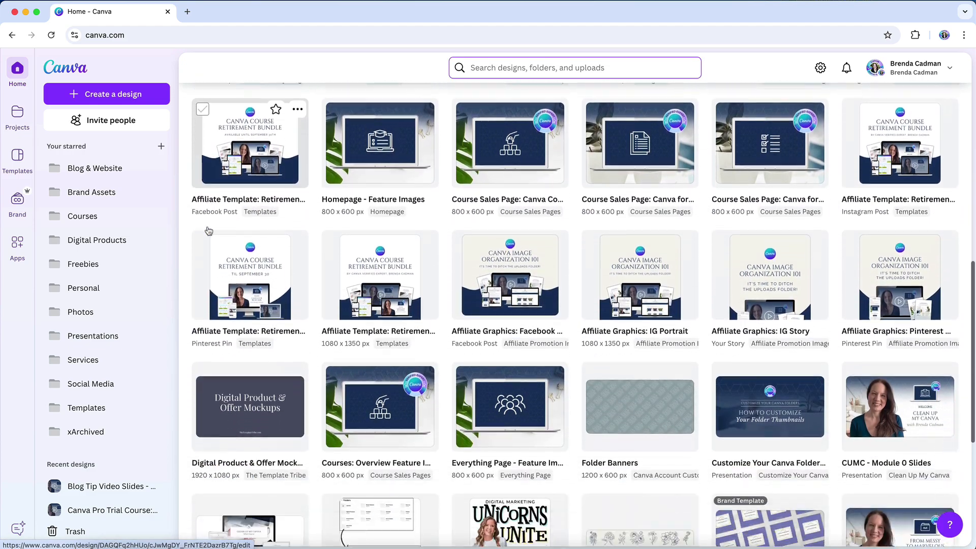
pyautogui.scroll(15, 207, 226)
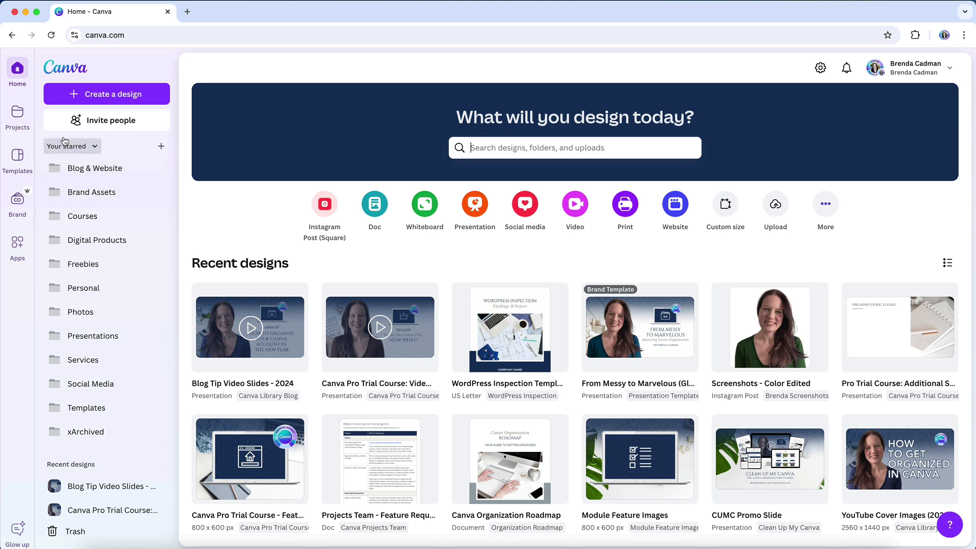
pyautogui.click(14, 119)
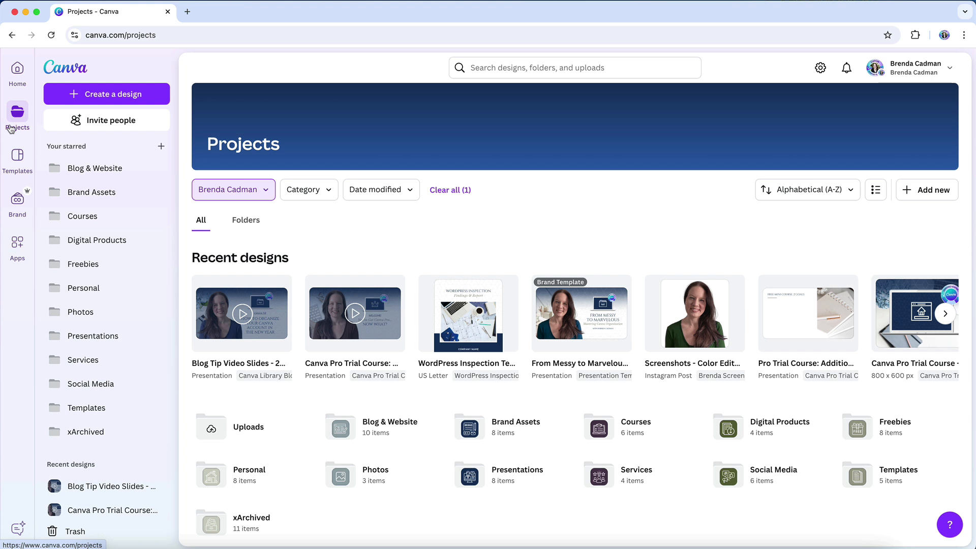
# View the Templates page, then the Brand Templates and Brand Kits in the brand area
pyautogui.click(16, 164)
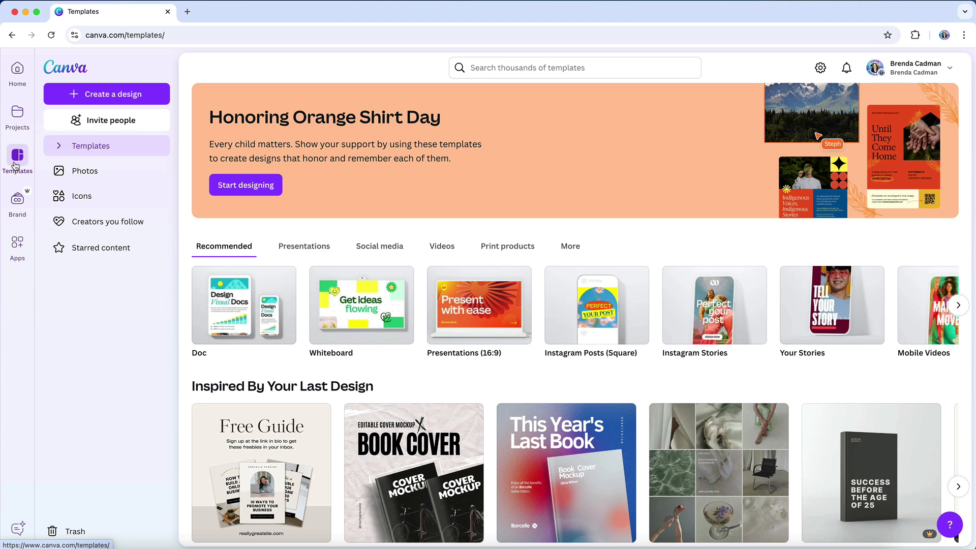
pyautogui.click(17, 204)
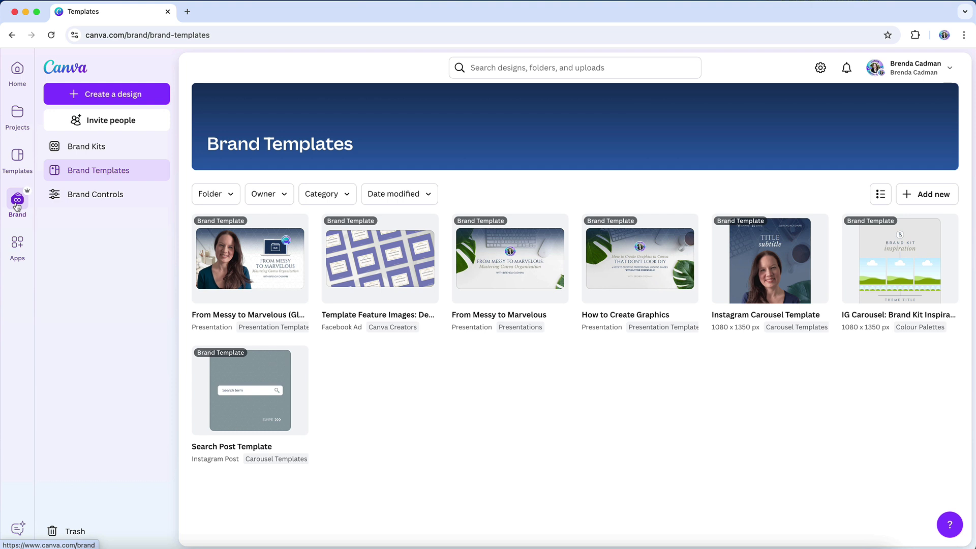
pyautogui.click(99, 151)
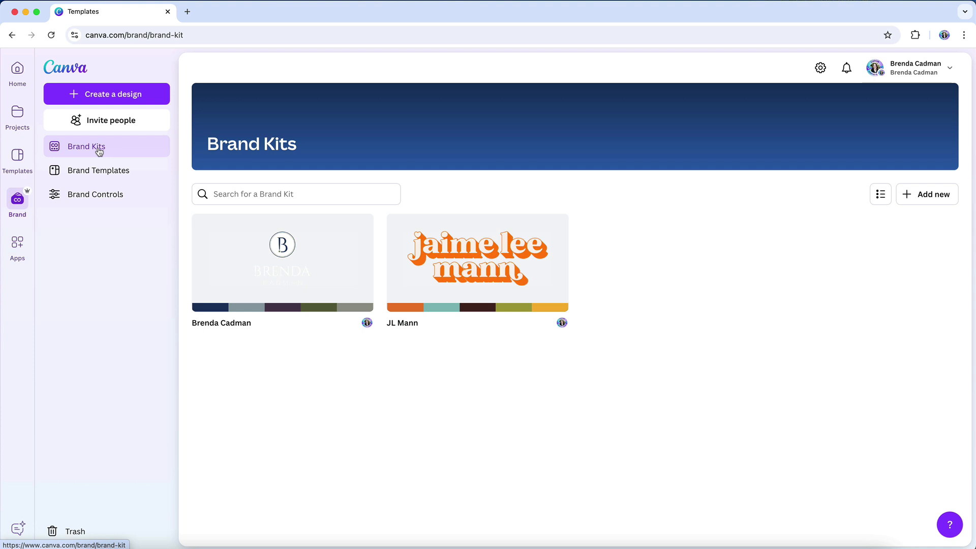
# View the apps page with its Content Planner, Product Photos and Mockups, and open the help assistant from the home page
pyautogui.click(14, 250)
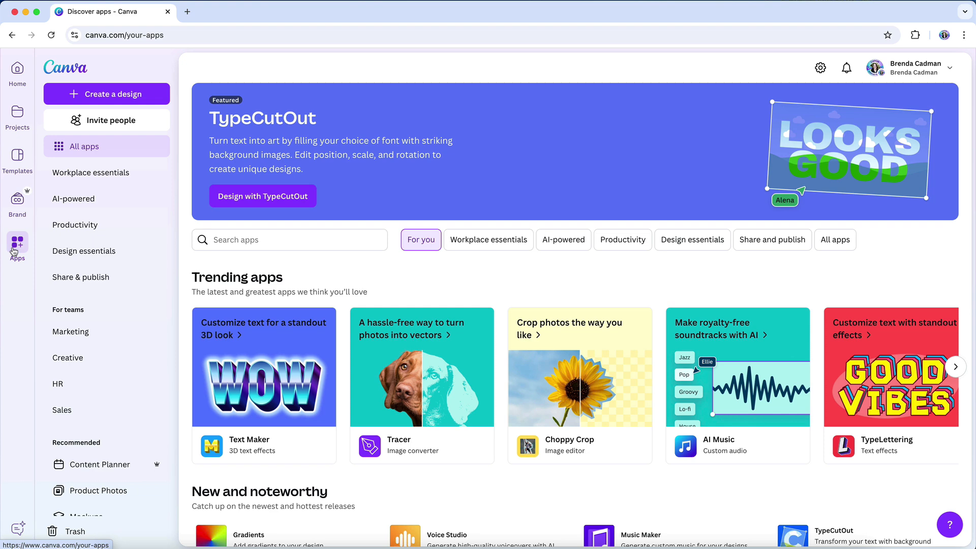
pyautogui.scroll(-1, 66, 314)
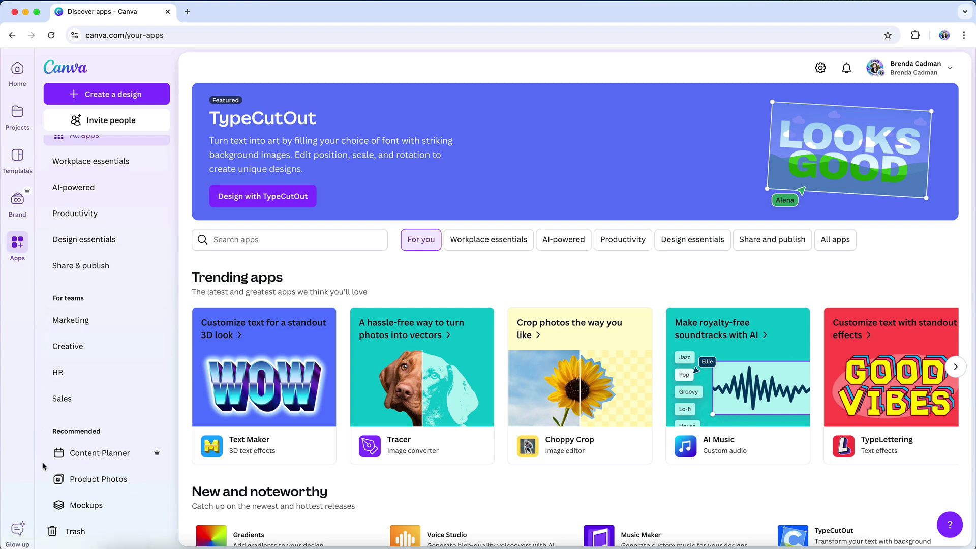
pyautogui.click(92, 459)
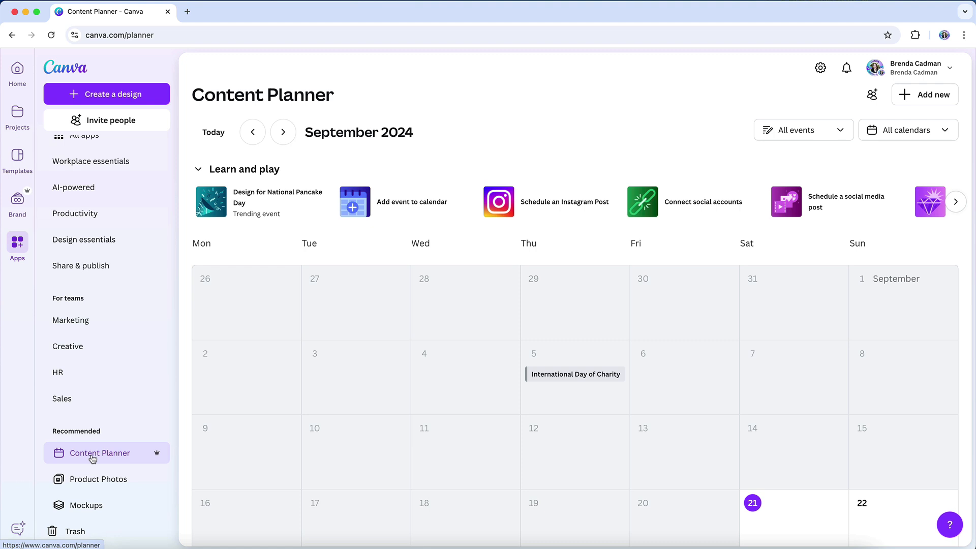
pyautogui.click(92, 481)
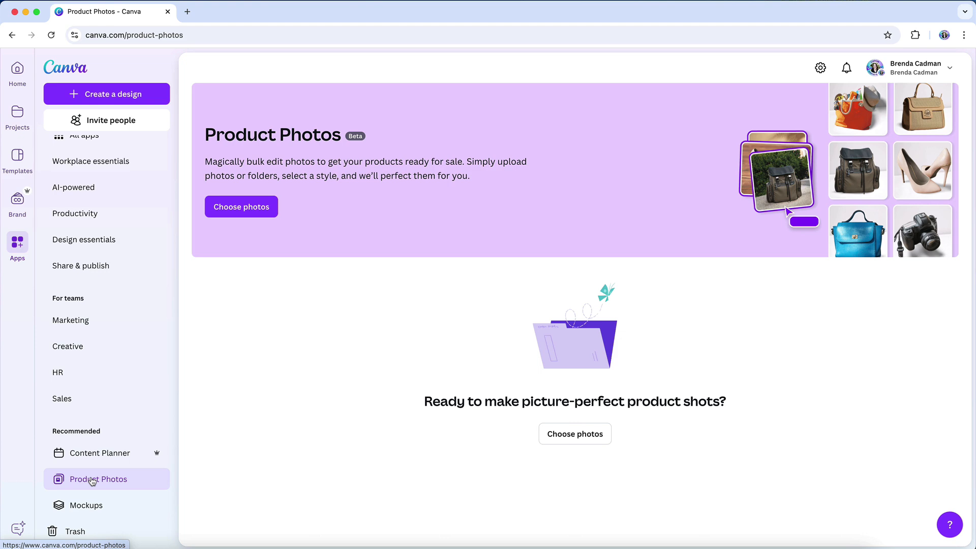
pyautogui.click(92, 507)
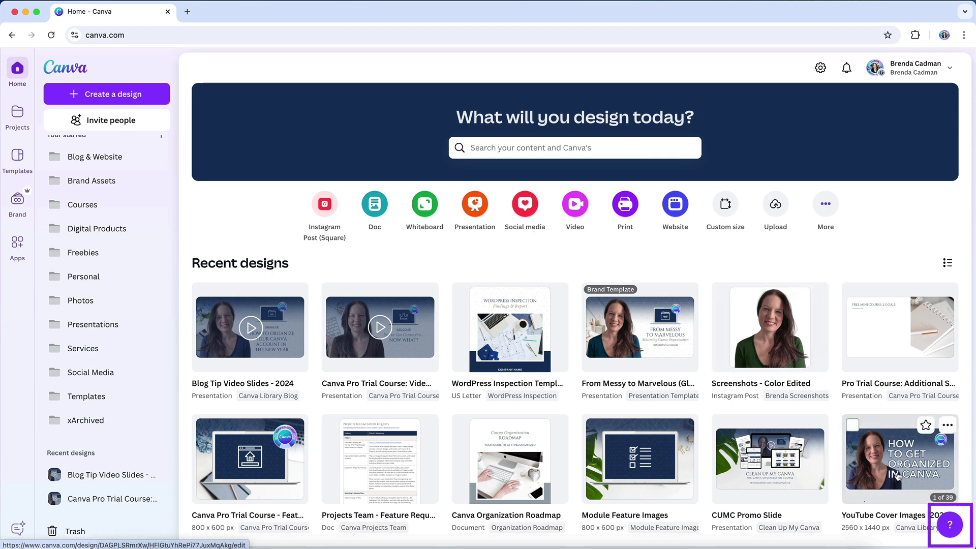
pyautogui.click(951, 527)
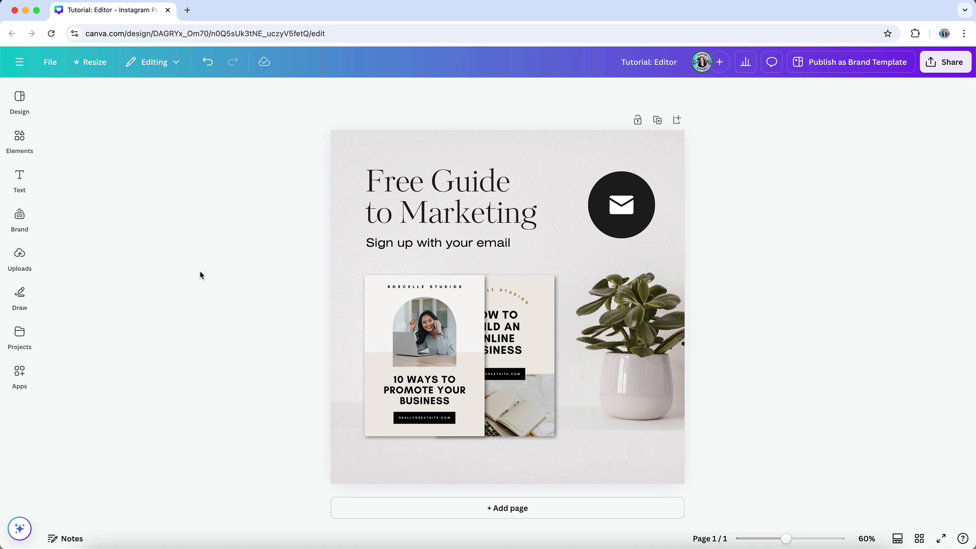
# Select the "Free Guide to Marketing" heading in the Tutorial: Editor design to view its editing options, and deselect it
pyautogui.click(385, 207)
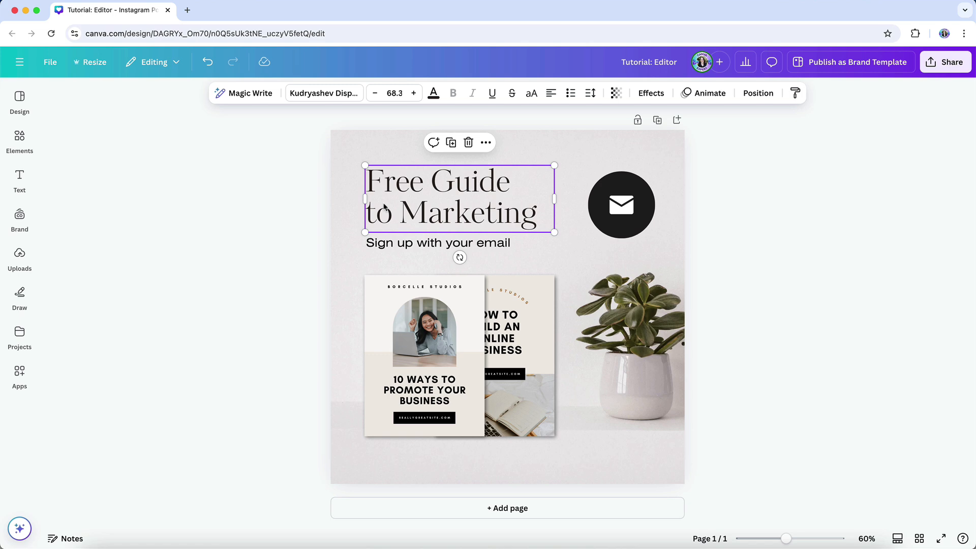
pyautogui.click(283, 133)
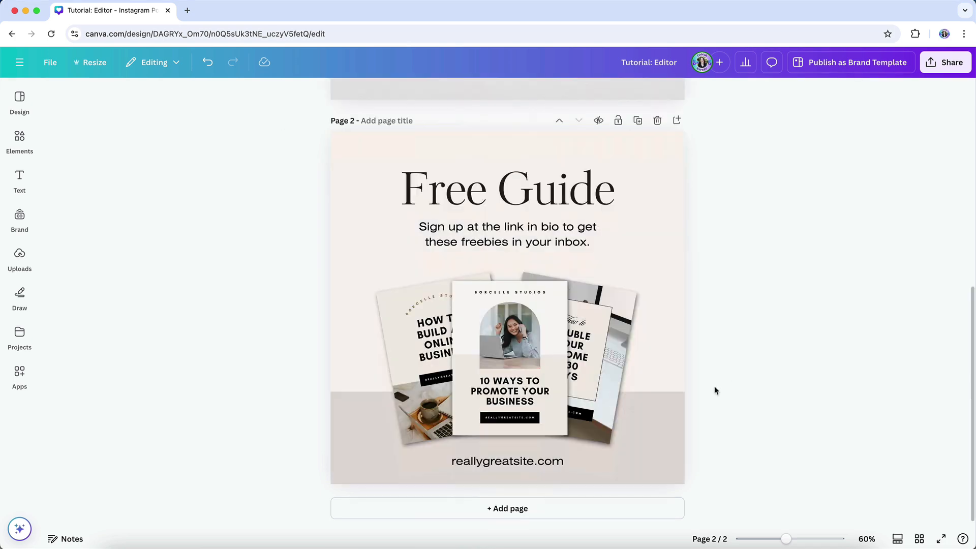
# Add a blank page at the end of the design and another blank page directly after page 1
pyautogui.click(509, 508)
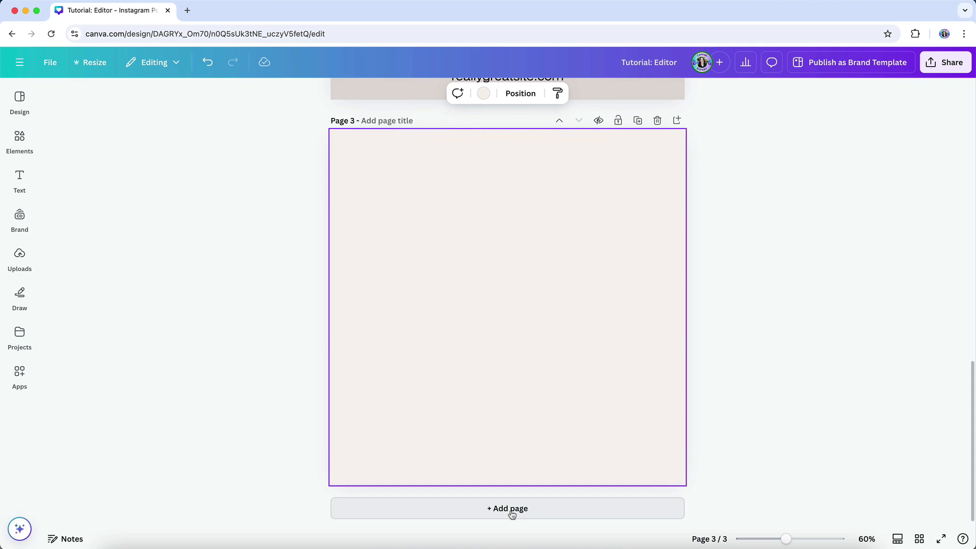
pyautogui.scroll(10, 534, 429)
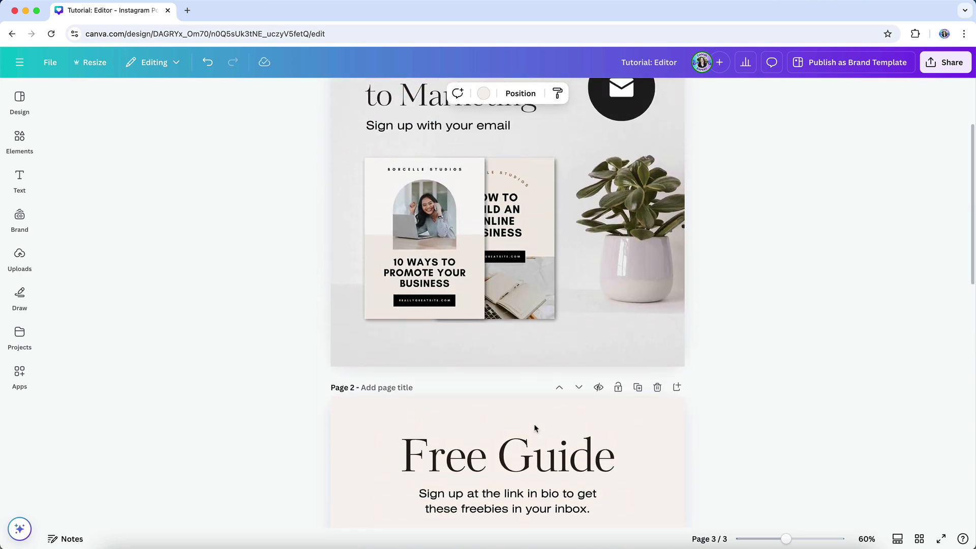
pyautogui.scroll(3, 535, 429)
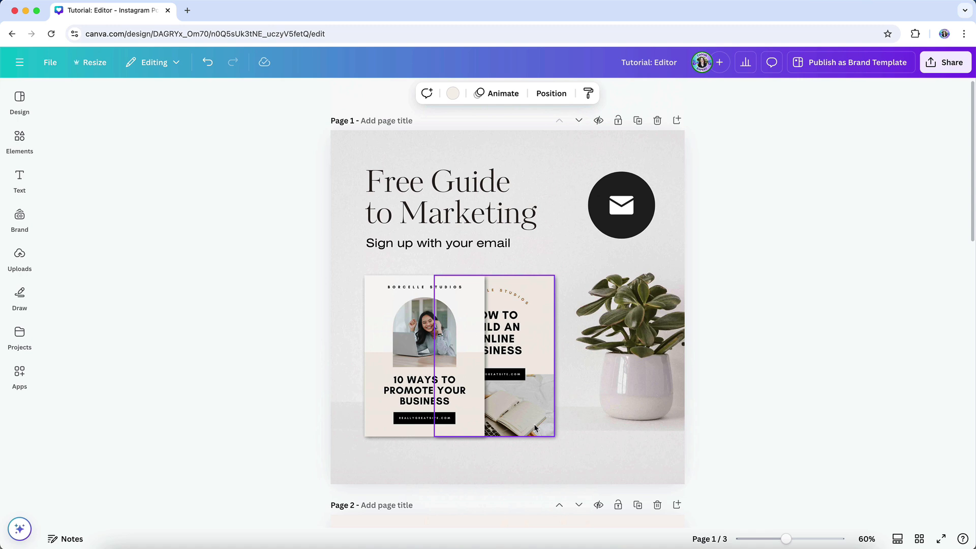
pyautogui.click(677, 121)
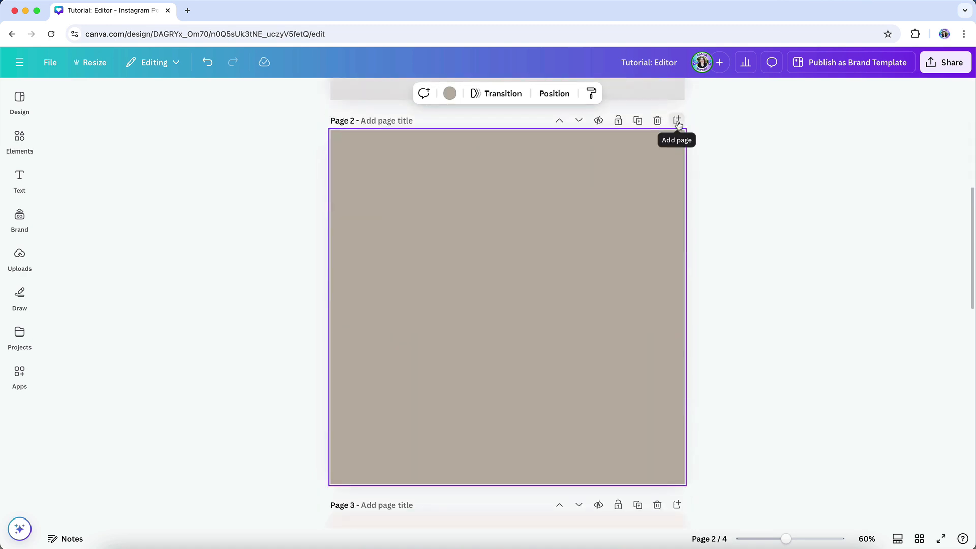
# Duplicate the "Free Guide" page on page 3
pyautogui.scroll(-5, 738, 202)
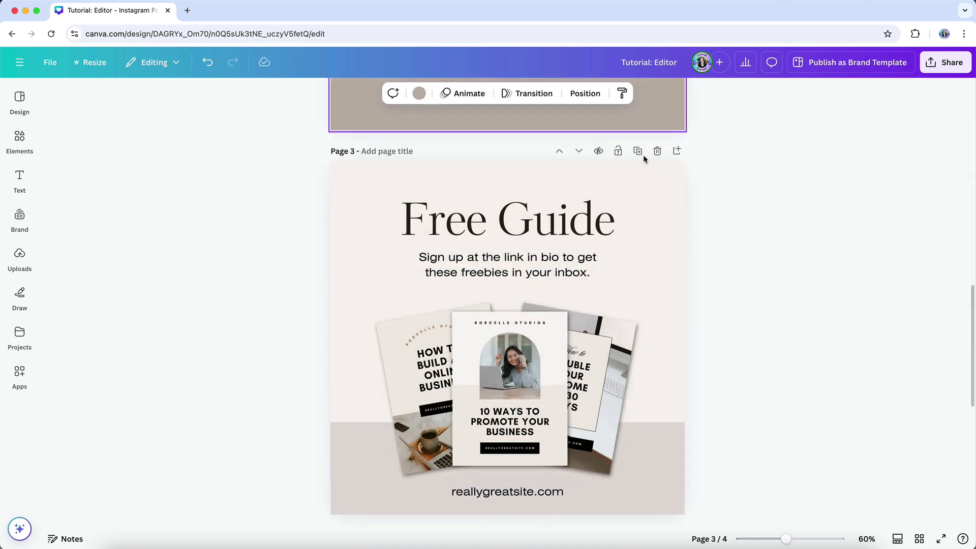
pyautogui.click(637, 152)
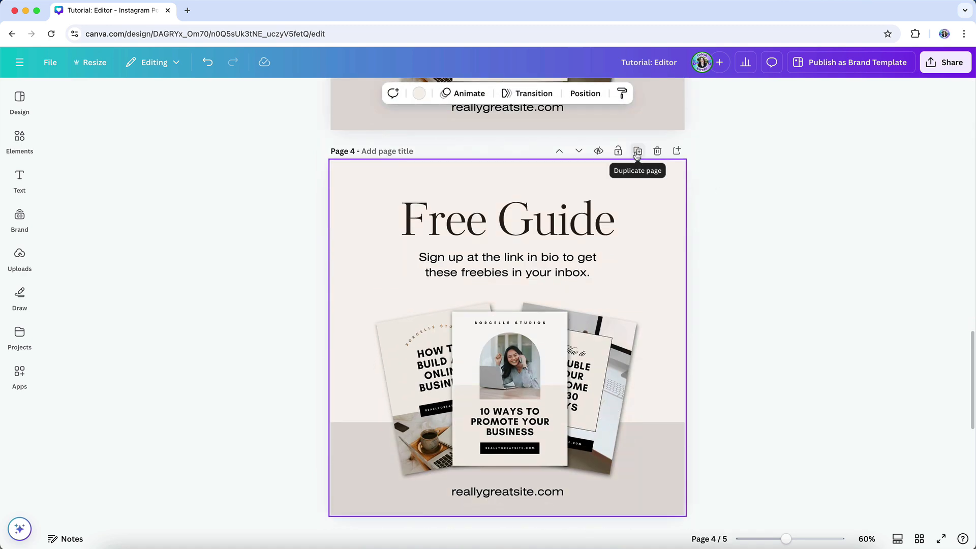
# Move the blank page 2 down one position and back up again
pyautogui.scroll(14, 637, 152)
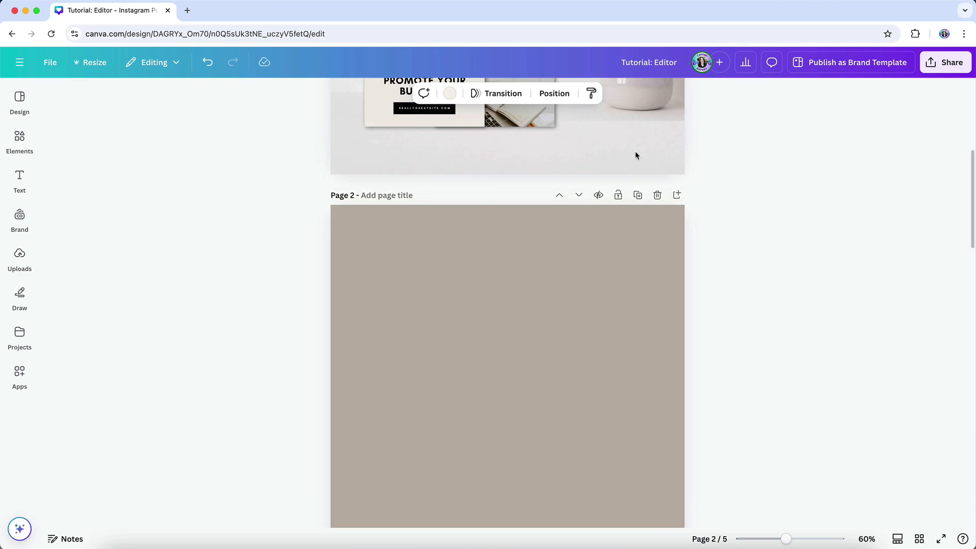
pyautogui.click(578, 197)
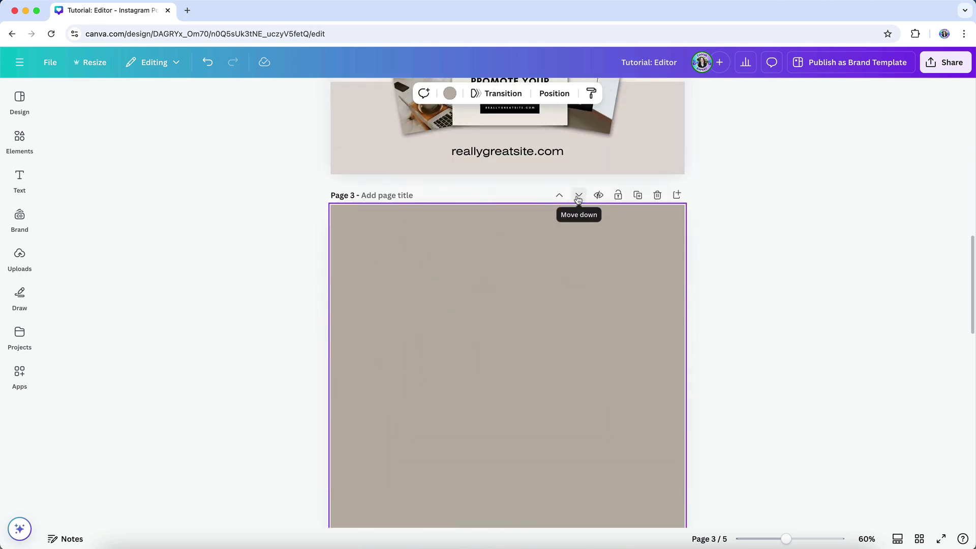
pyautogui.click(560, 196)
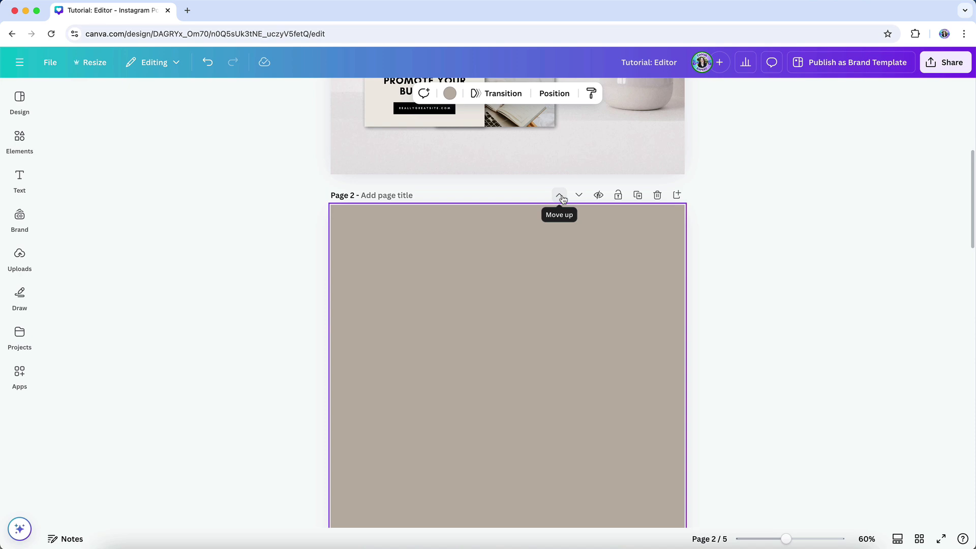
# Delete the blank page 2 and the "Free Guide" page that follows it
pyautogui.click(657, 196)
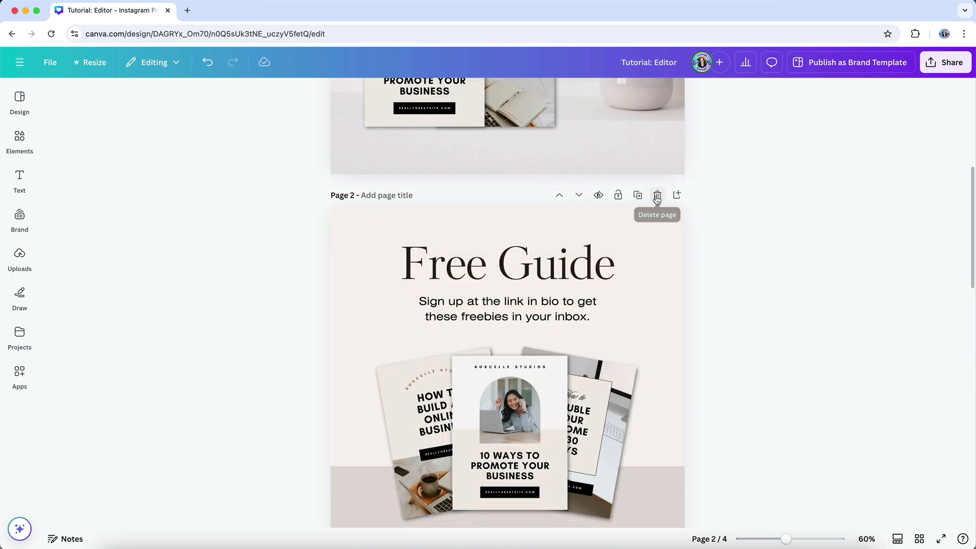
pyautogui.click(657, 196)
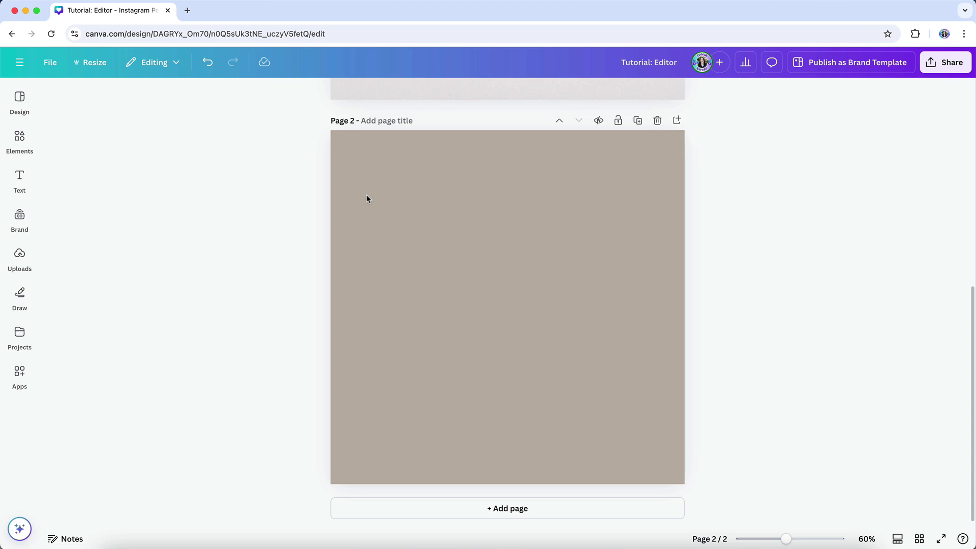
# Examine the background color options for page 2, including document, brand, photo and default colors and the custom solid and gradient pickers
pyautogui.click(367, 199)
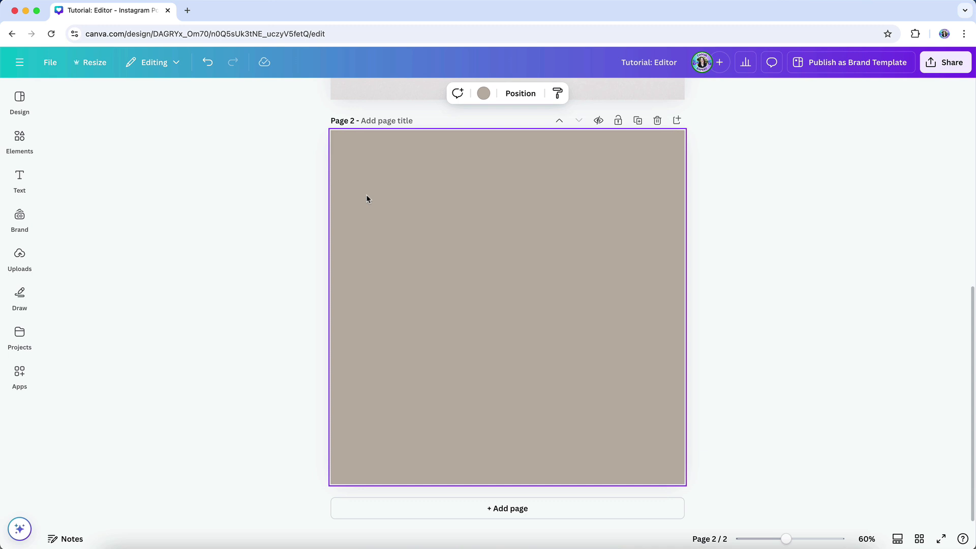
pyautogui.click(482, 95)
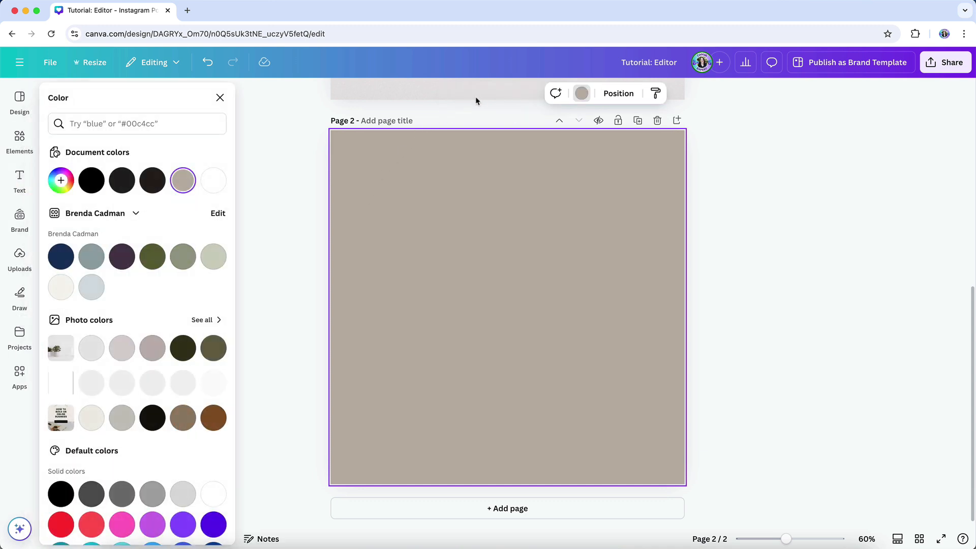
pyautogui.scroll(-1, 141, 454)
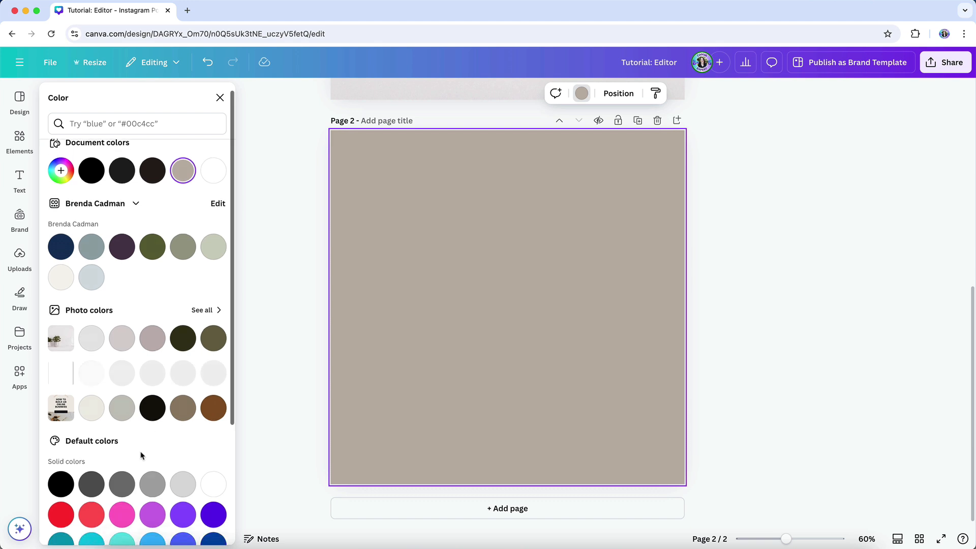
pyautogui.scroll(-5, 141, 454)
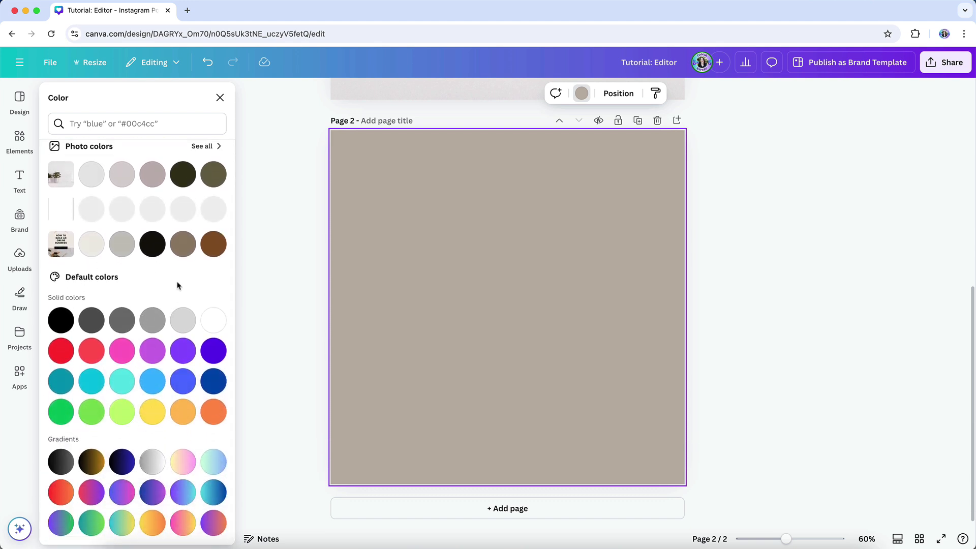
pyautogui.scroll(1, 177, 285)
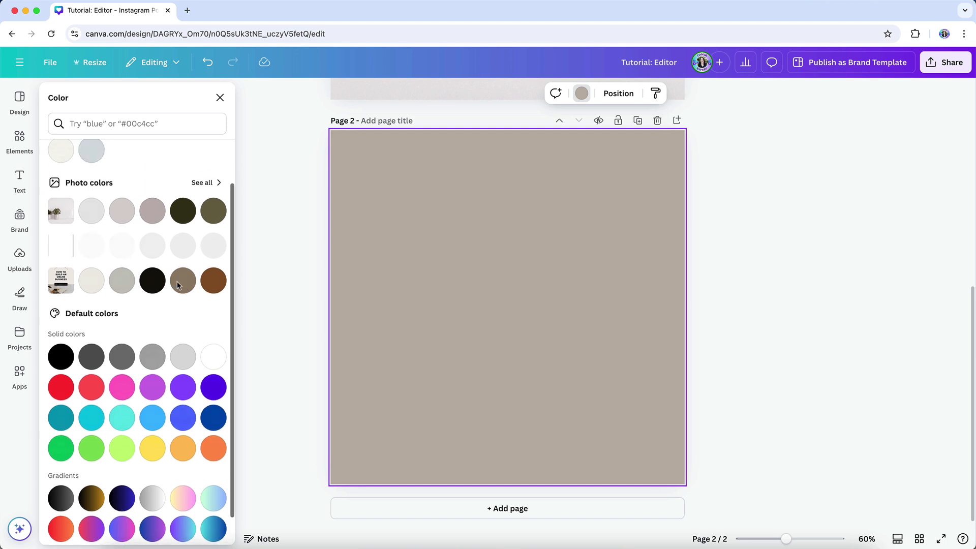
pyautogui.scroll(4, 177, 286)
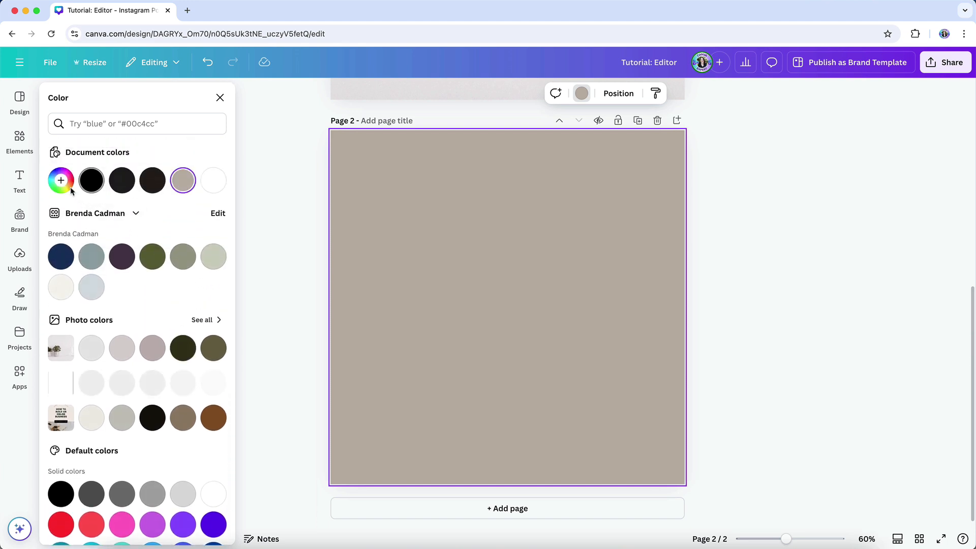
pyautogui.click(71, 189)
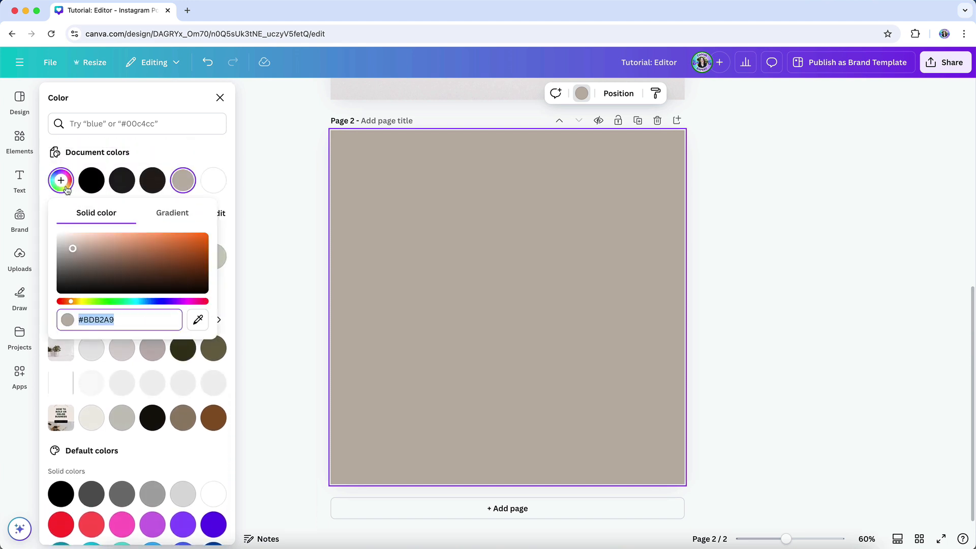
pyautogui.click(172, 213)
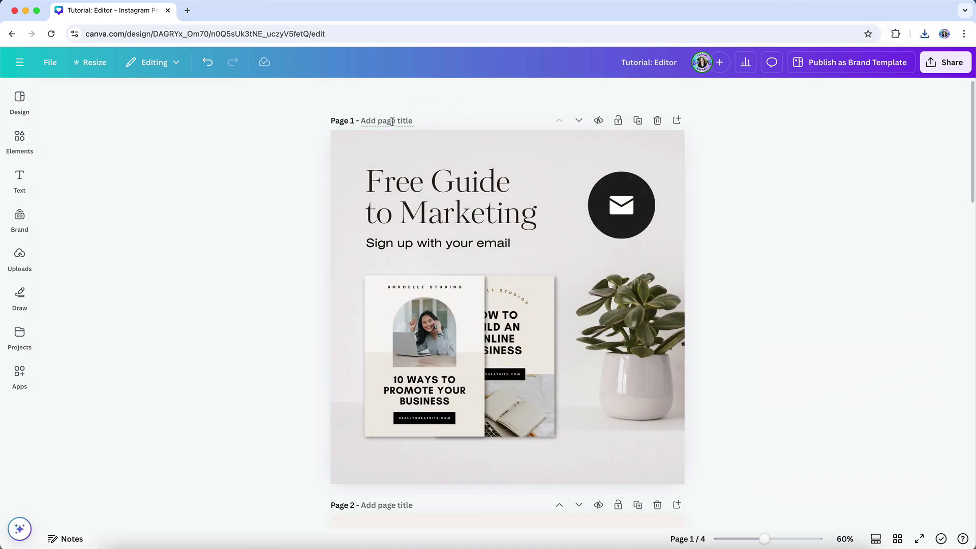
# Title page 1 "Cover Page"
pyautogui.click(392, 121)
pyautogui.write('er Page')
pyautogui.press('Return')
# Title page 2 "Lesson 1 Title Page"
pyautogui.scroll(-3, 331, 321)
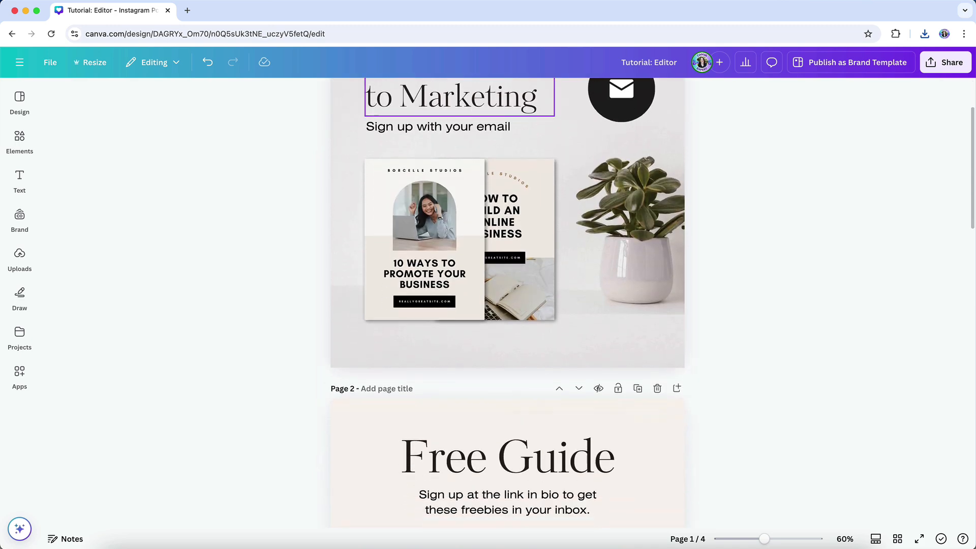
pyautogui.click(387, 355)
pyautogui.write('Lesson 1 Title Page')
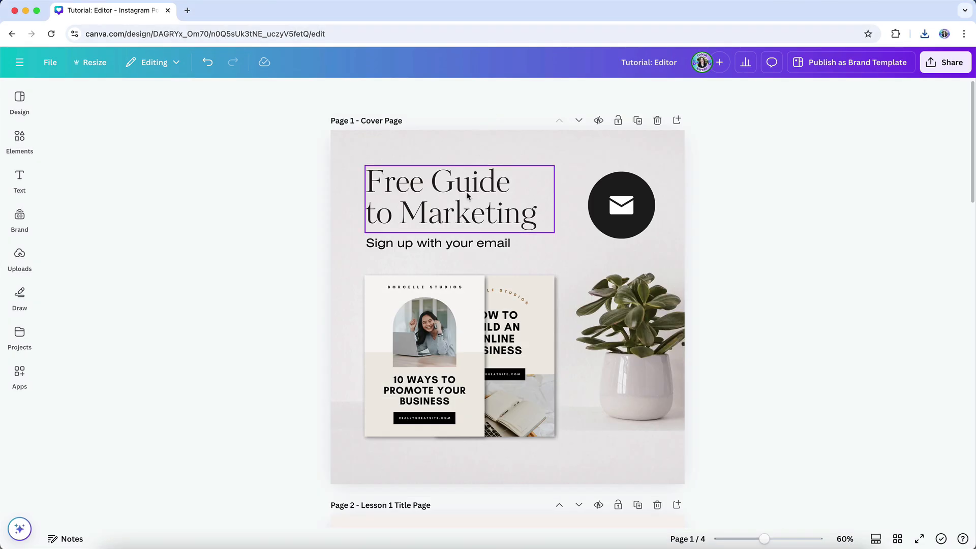
# Attach the comment "Add a comment" to the "Free Guide to Marketing" heading on page 1
pyautogui.click(468, 196)
pyautogui.click(433, 143)
pyautogui.write('A')
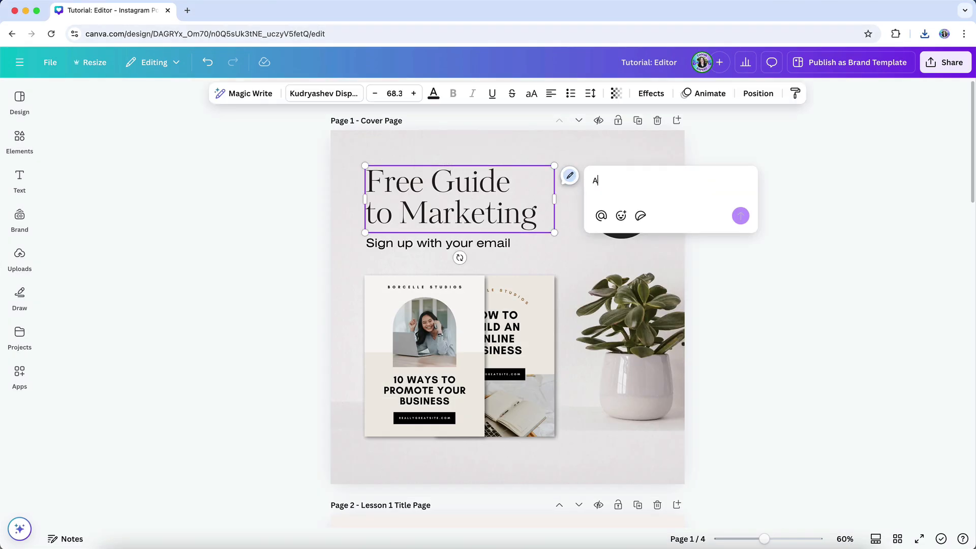
pyautogui.write('dd a comment')
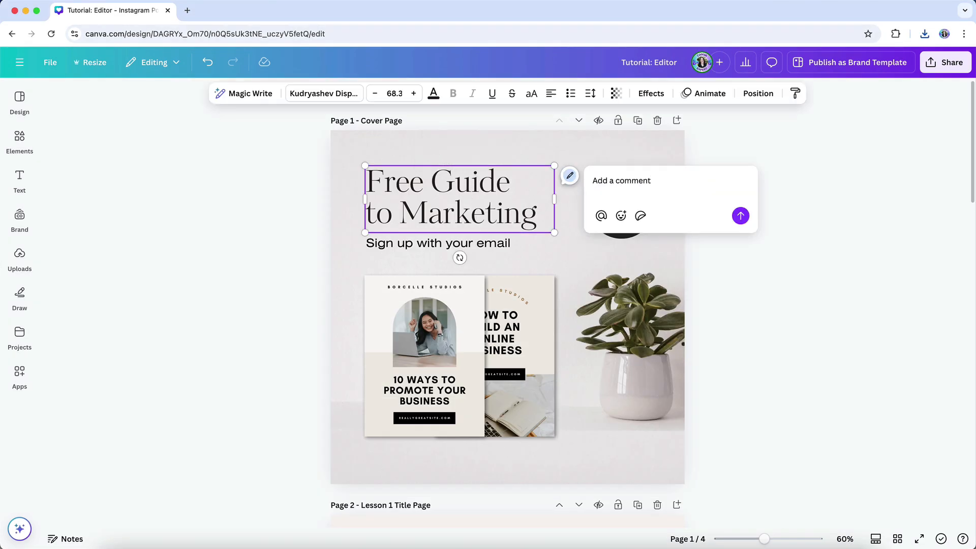
pyautogui.hotkey('shift', 'Return')
pyautogui.click(740, 216)
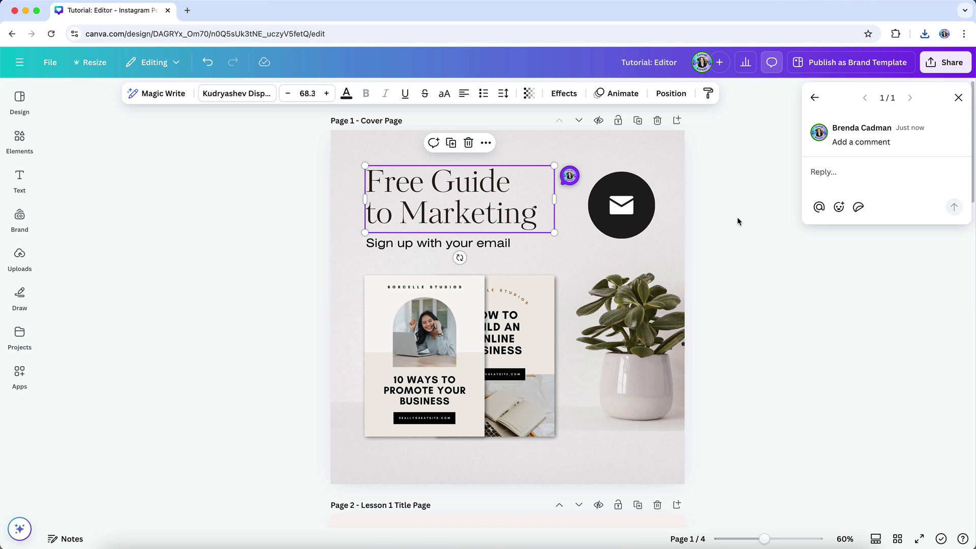
pyautogui.click(263, 409)
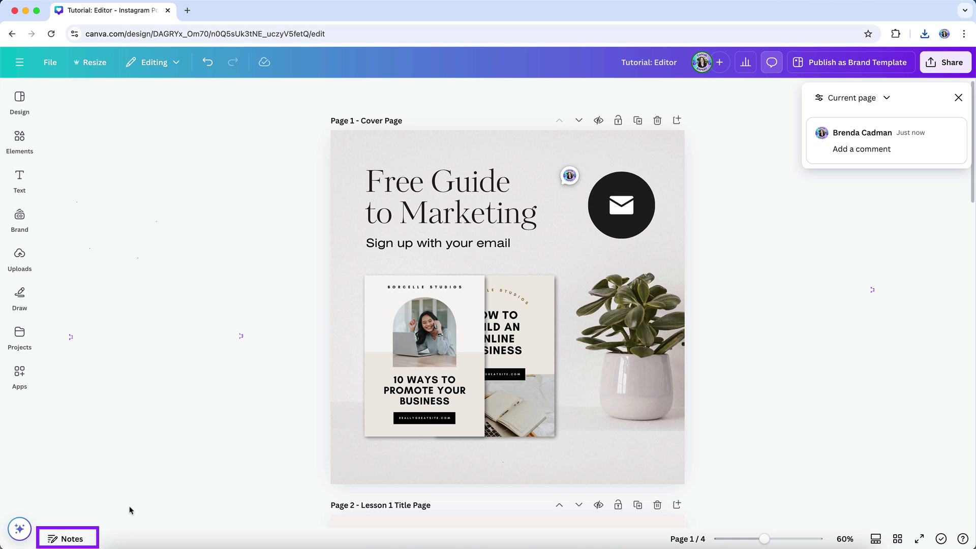
# Add the note "Add notes to this page here" to page 1 and close the notes
pyautogui.click(57, 541)
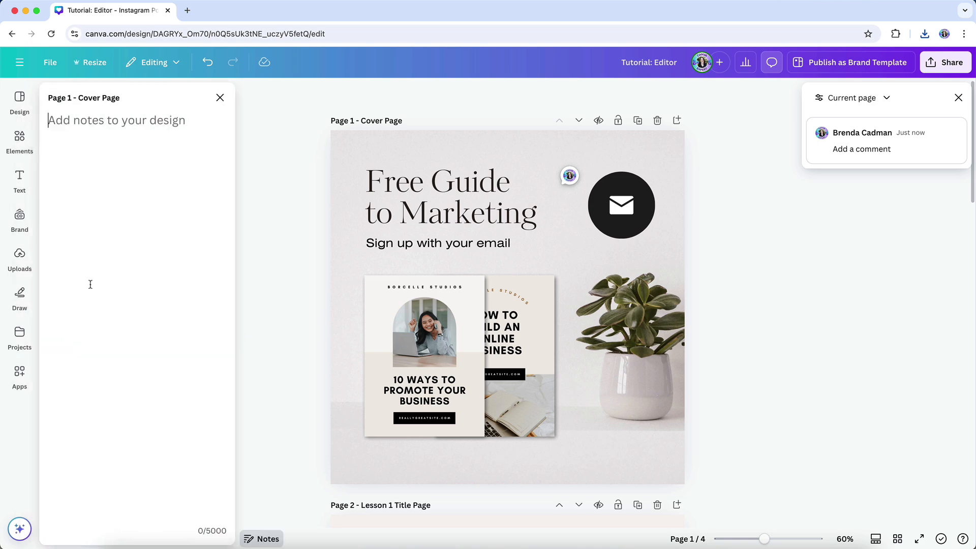
pyautogui.write('Add notes to this page here')
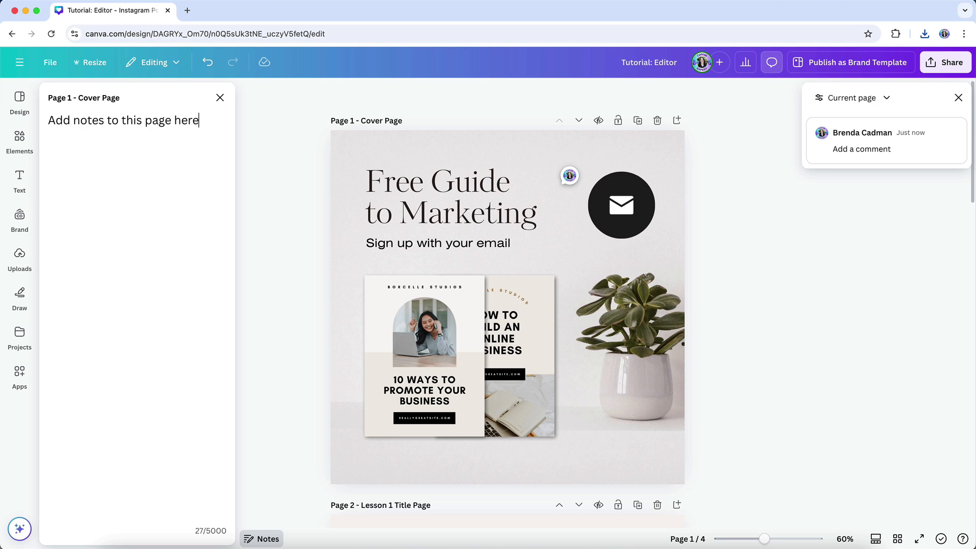
pyautogui.click(261, 538)
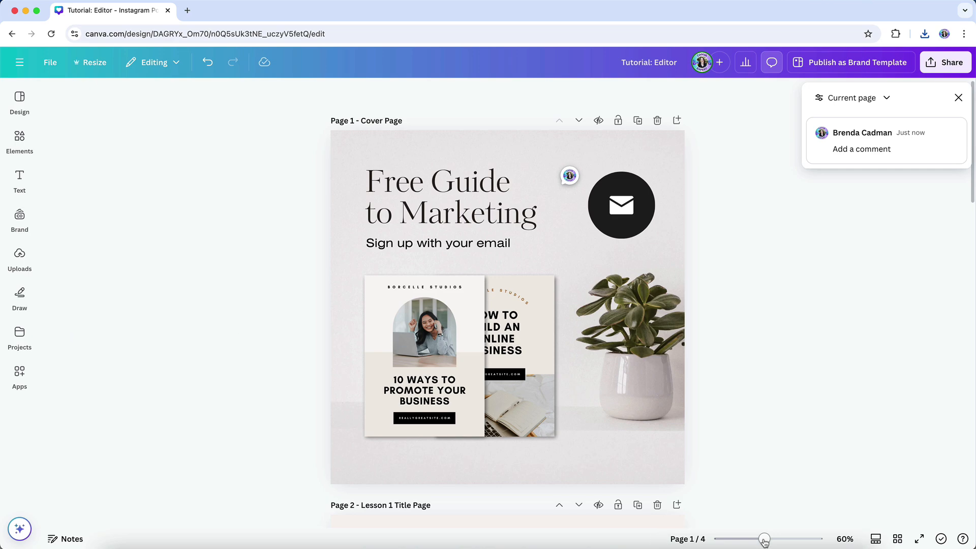
# Zoom the canvas to 68%, and preview the pages in thumbnail view before returning to scroll view
pyautogui.moveTo(764, 541)
pyautogui.mouseDown()
pyautogui.moveTo(779, 541)
pyautogui.moveTo(767, 541)
pyautogui.mouseUp()
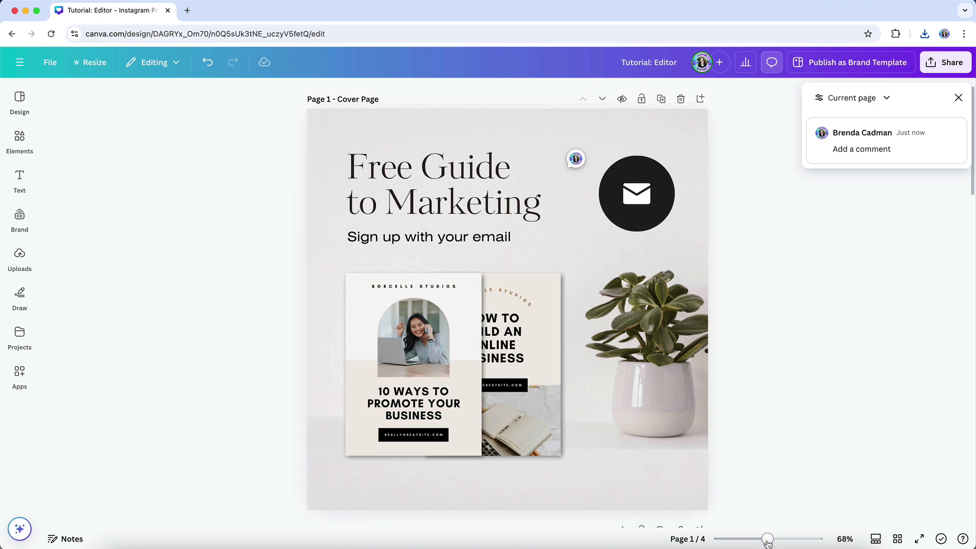
pyautogui.click(877, 540)
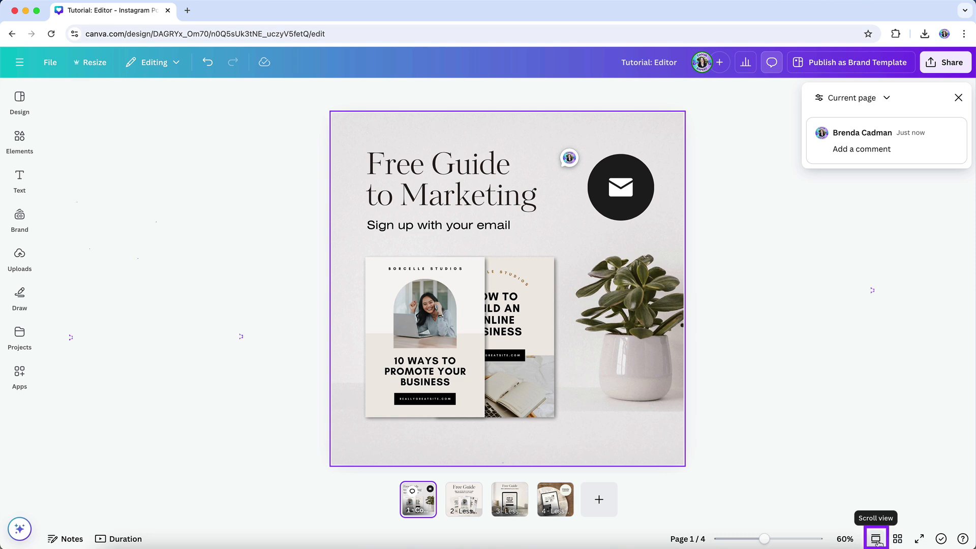
pyautogui.click(876, 539)
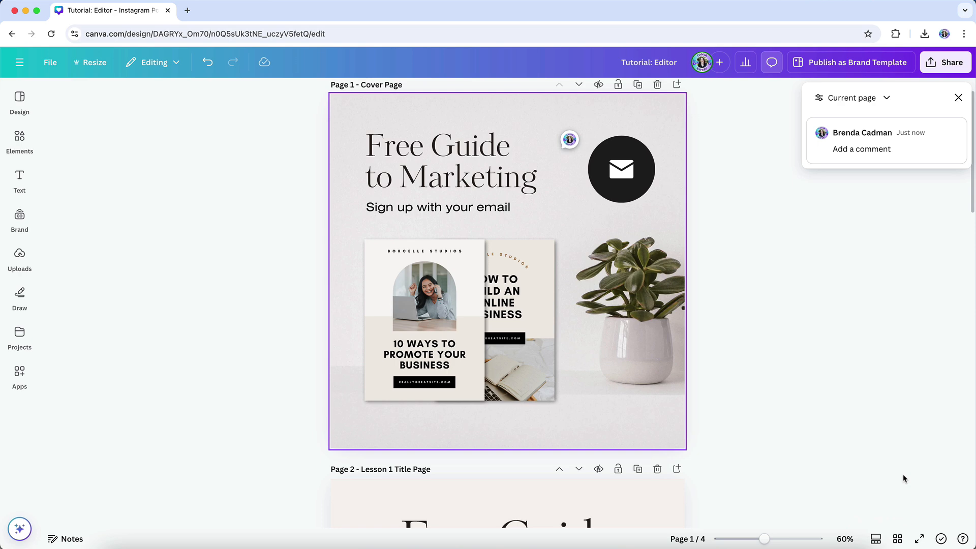
# Reorder the pages in grid view, moving "Lesson 1 Title Page" between "Lesson 2 Title Page" and "Lesson 3 Title Page"
pyautogui.click(898, 540)
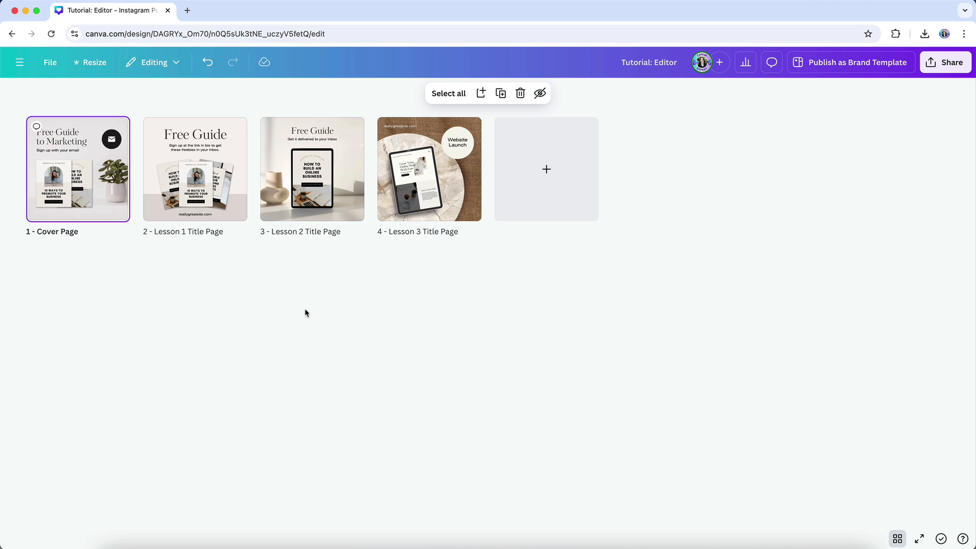
pyautogui.click(222, 179)
pyautogui.moveTo(208, 172); pyautogui.dragTo(381, 182)
pyautogui.click(373, 277)
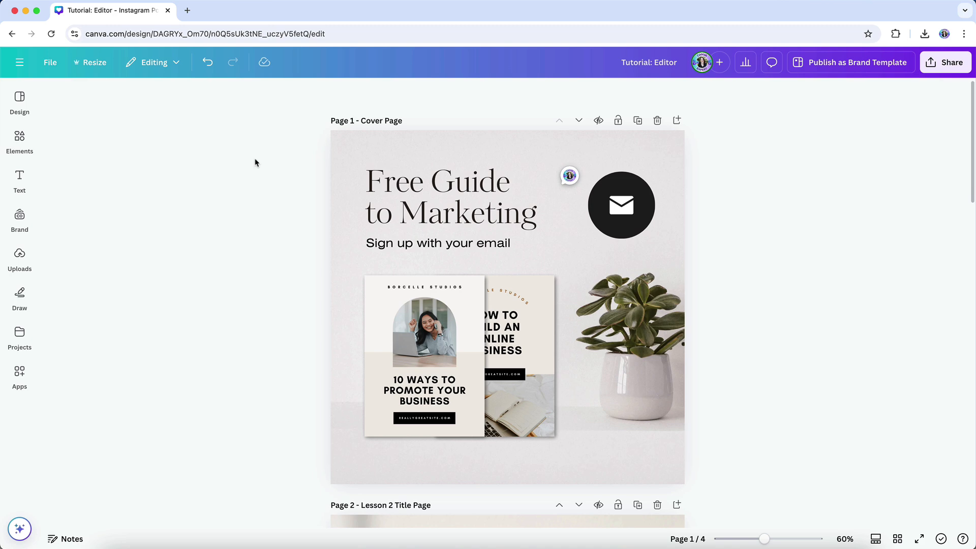
# Apply the brand color palette from the design styles to the "Free Guide" page and shuffle its colors several times
pyautogui.click(20, 104)
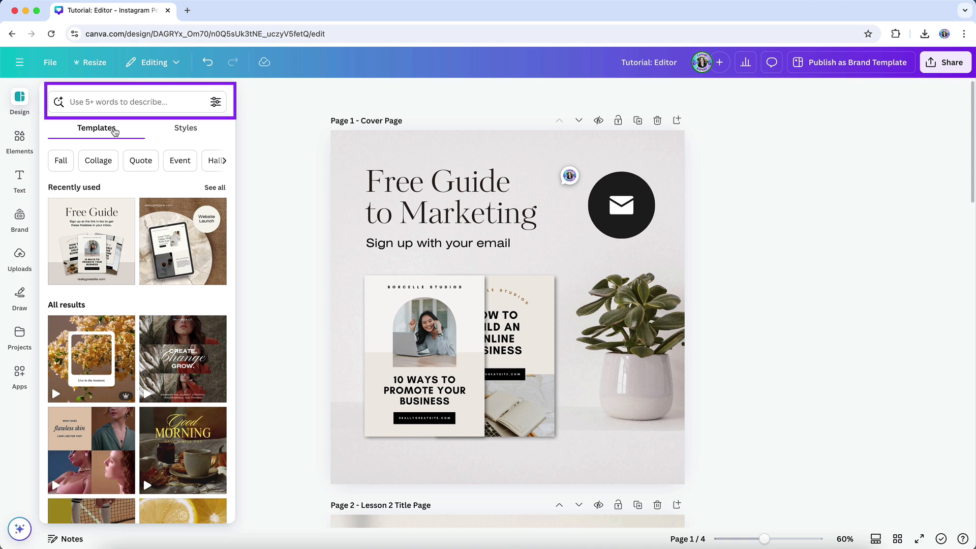
pyautogui.click(185, 131)
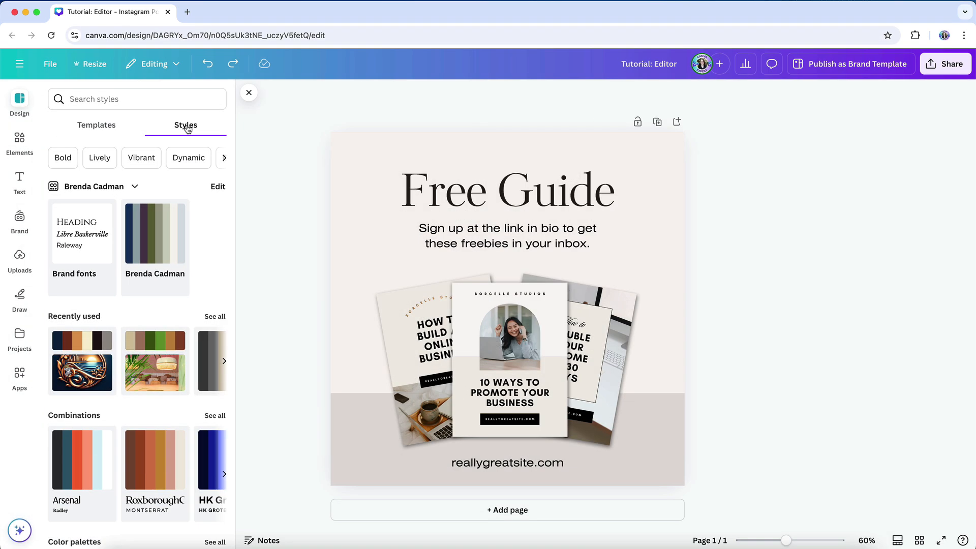
pyautogui.click(158, 235)
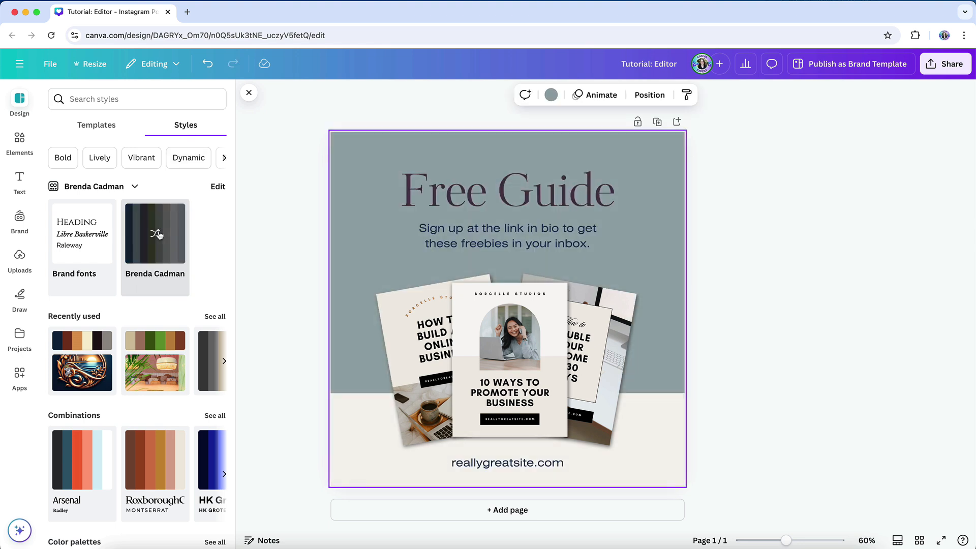
pyautogui.click(158, 235)
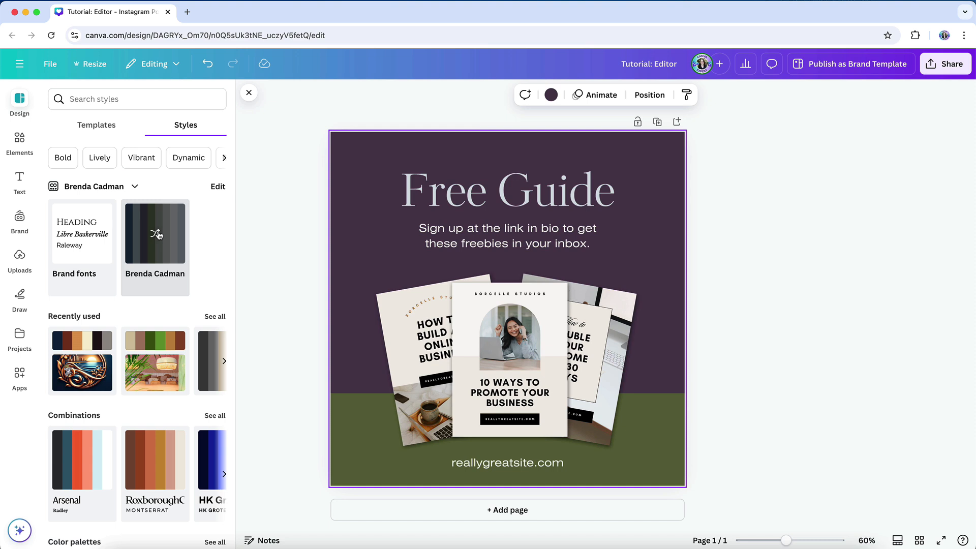
pyautogui.click(159, 235)
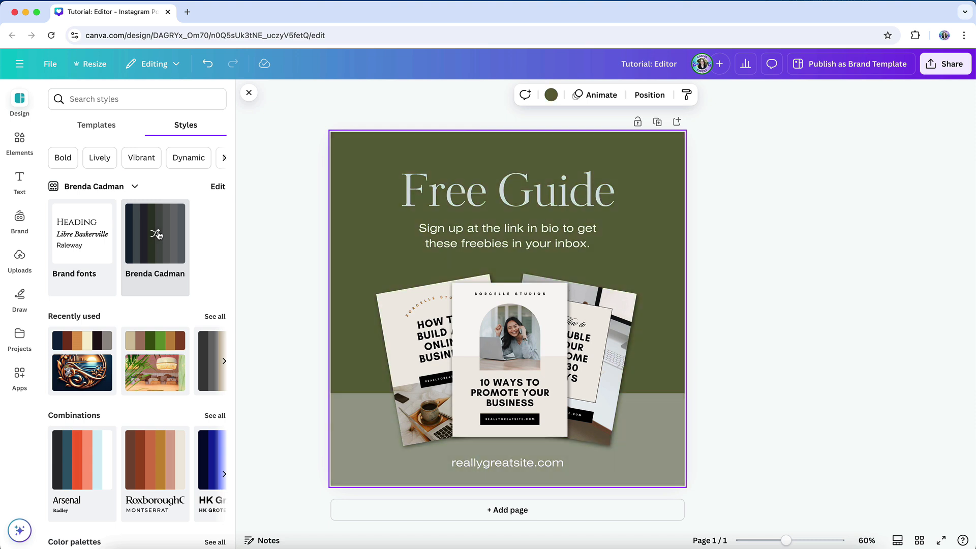
pyautogui.click(158, 235)
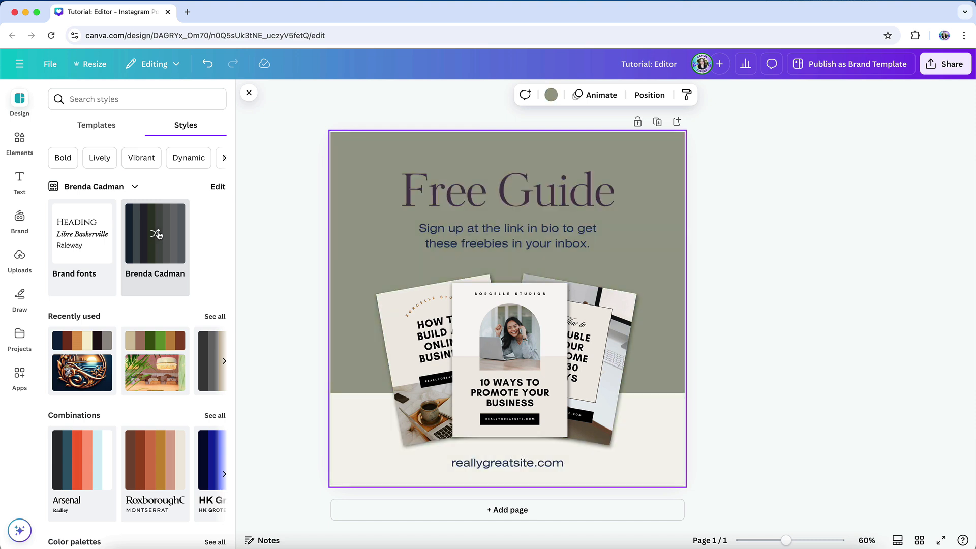
pyautogui.click(158, 235)
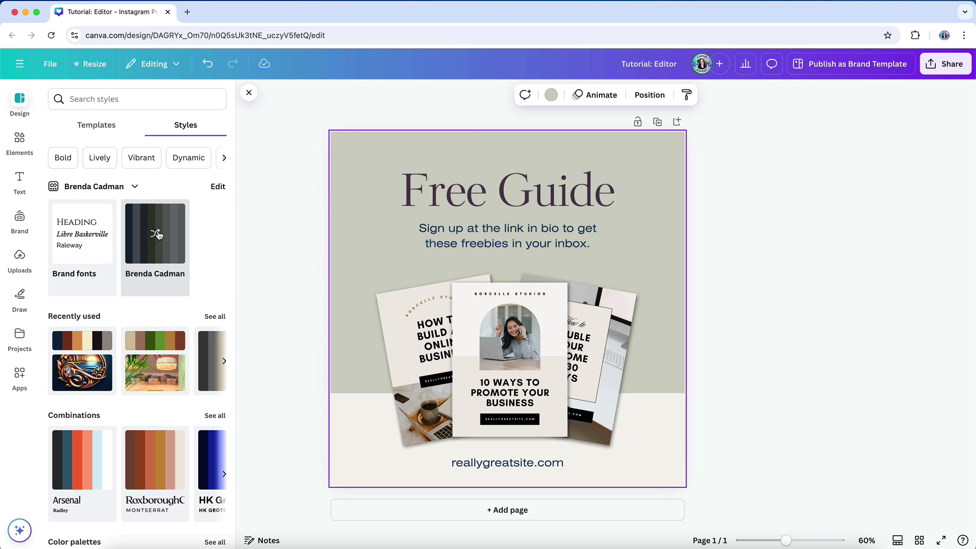
pyautogui.click(158, 235)
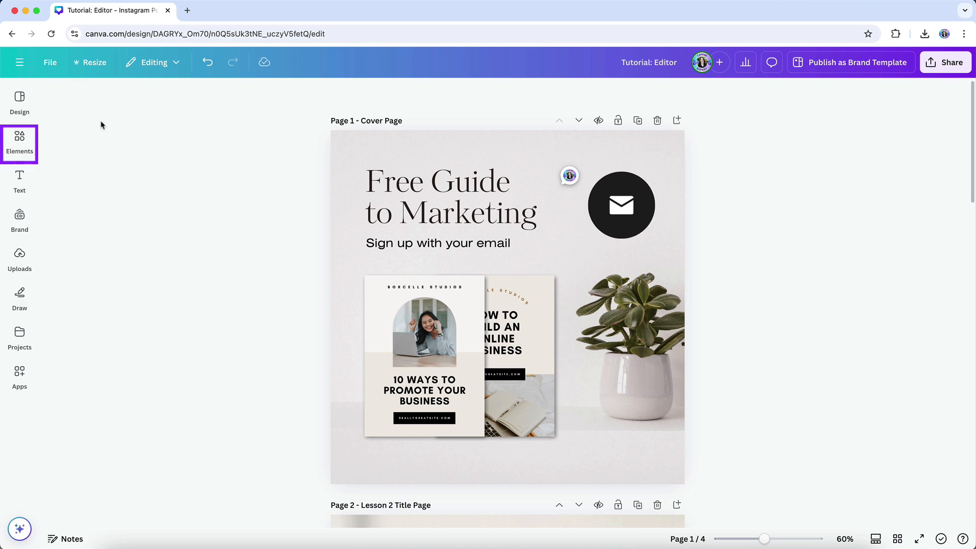
# Browse the element categories from shapes through collections, and view the editing options for the black envelope circle on page 1
pyautogui.click(21, 142)
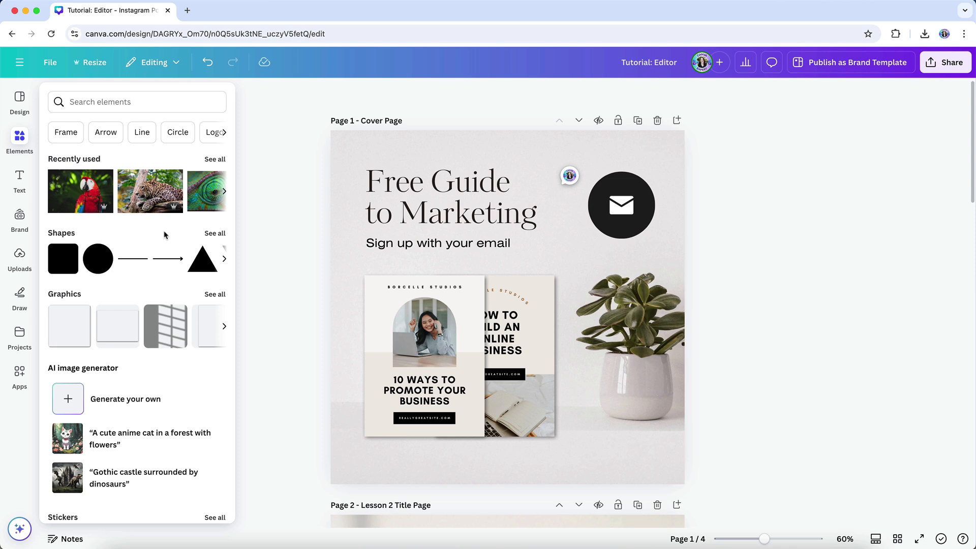
pyautogui.scroll(-10, 164, 235)
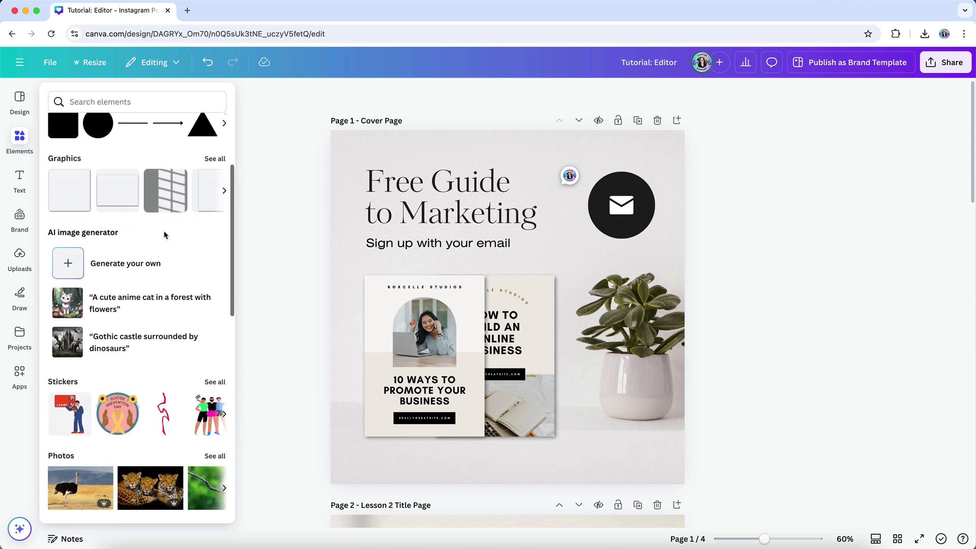
pyautogui.scroll(-3, 164, 234)
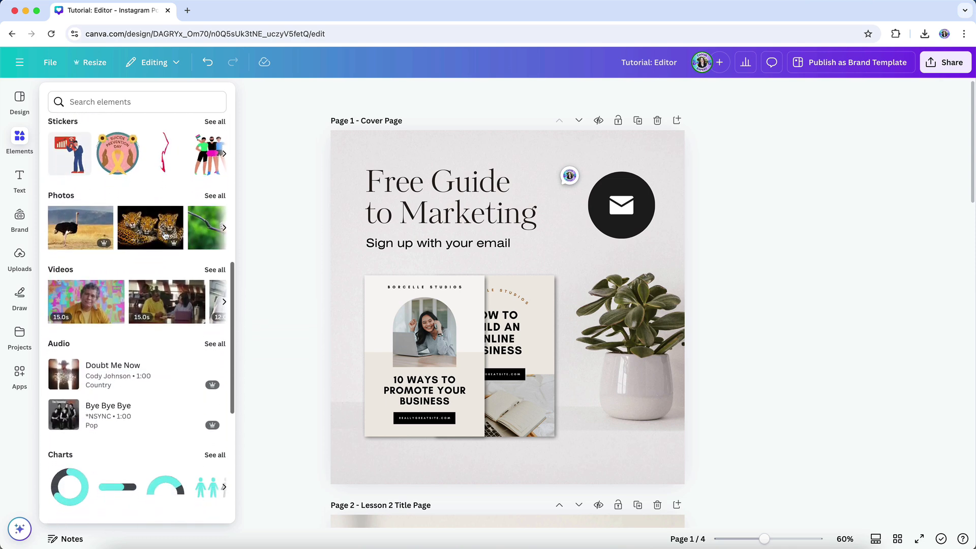
pyautogui.scroll(-8, 173, 263)
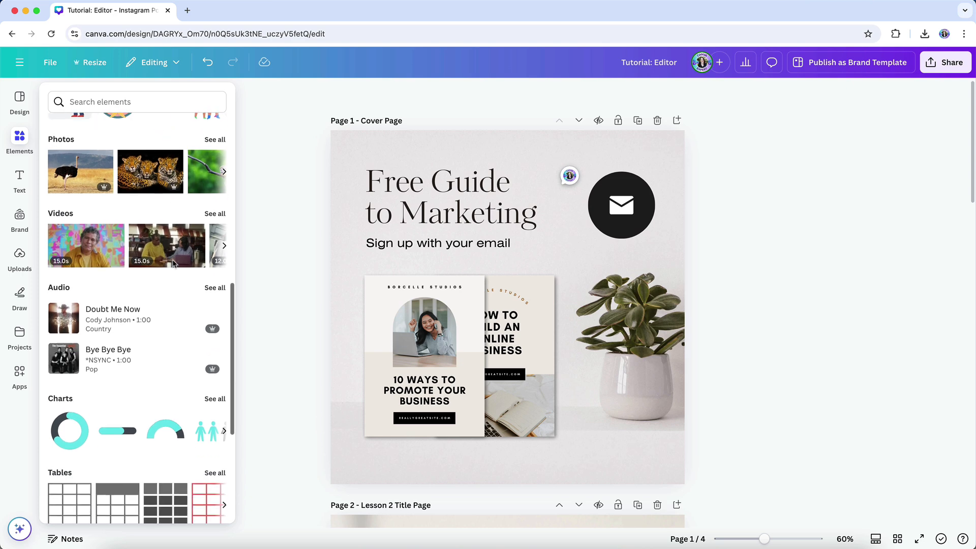
pyautogui.scroll(-6, 173, 274)
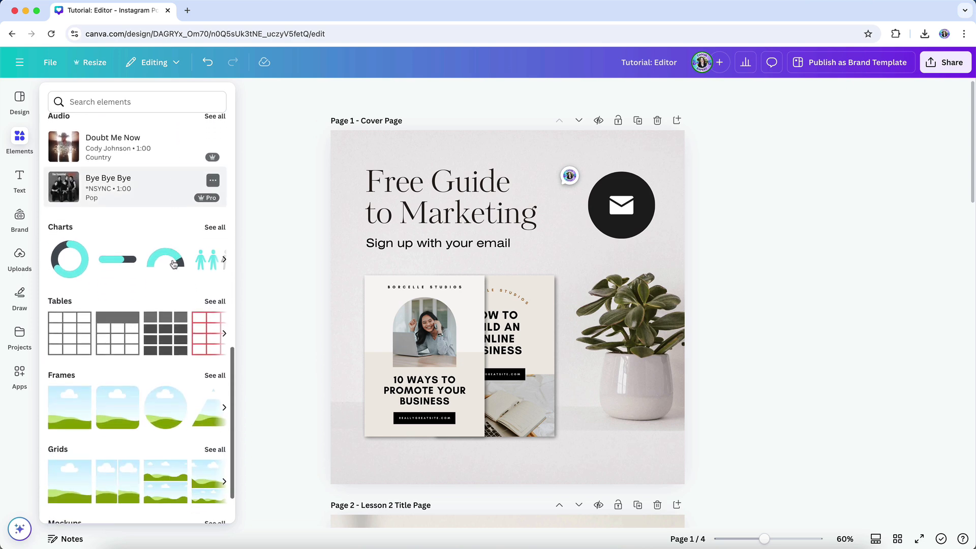
pyautogui.scroll(-4, 172, 289)
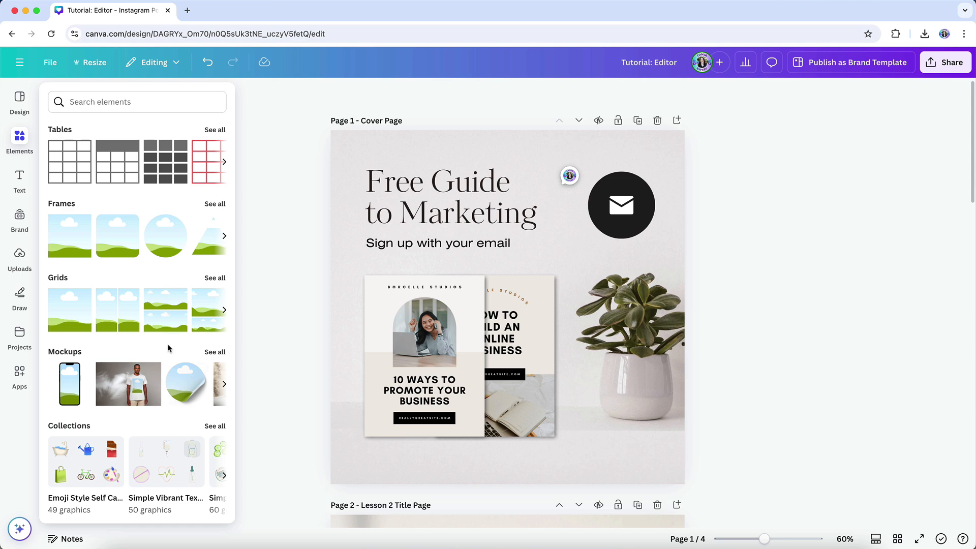
pyautogui.click(639, 188)
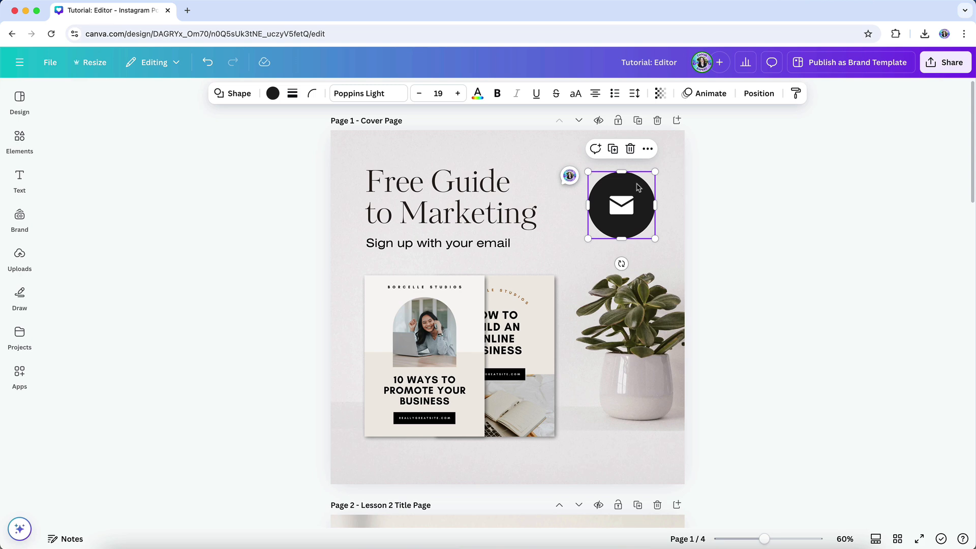
pyautogui.click(205, 152)
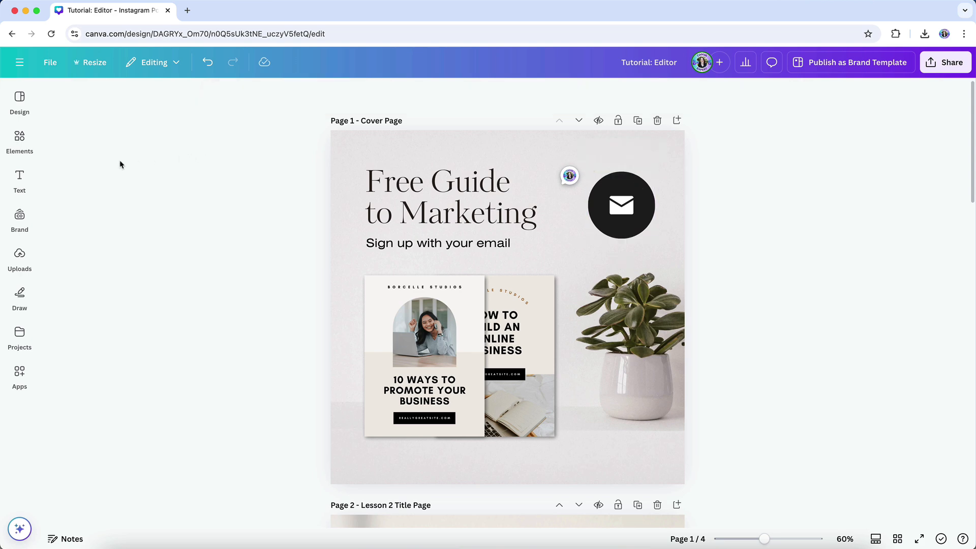
# Browse the brand text styles and font combinations, and view the text options for the "Free Guide to Marketing" heading
pyautogui.click(19, 184)
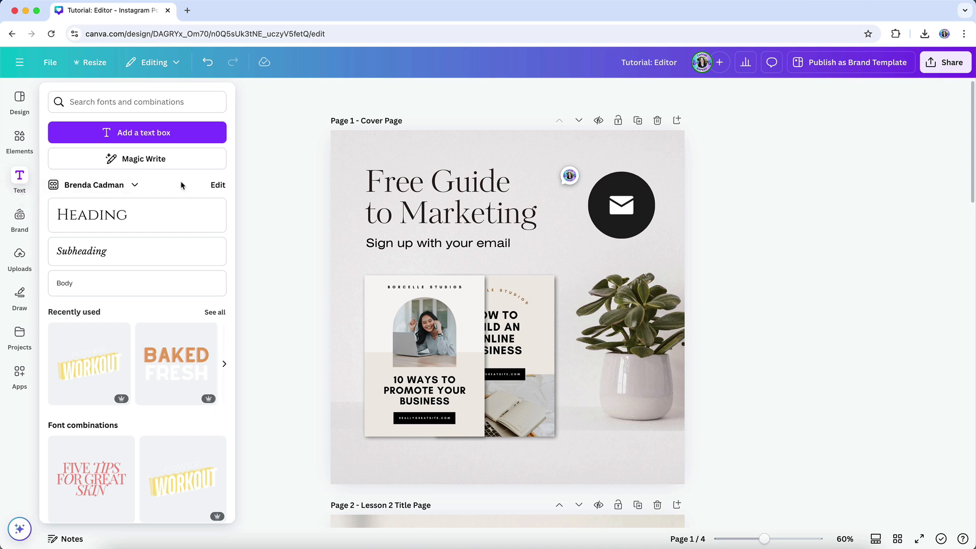
pyautogui.scroll(-5, 182, 185)
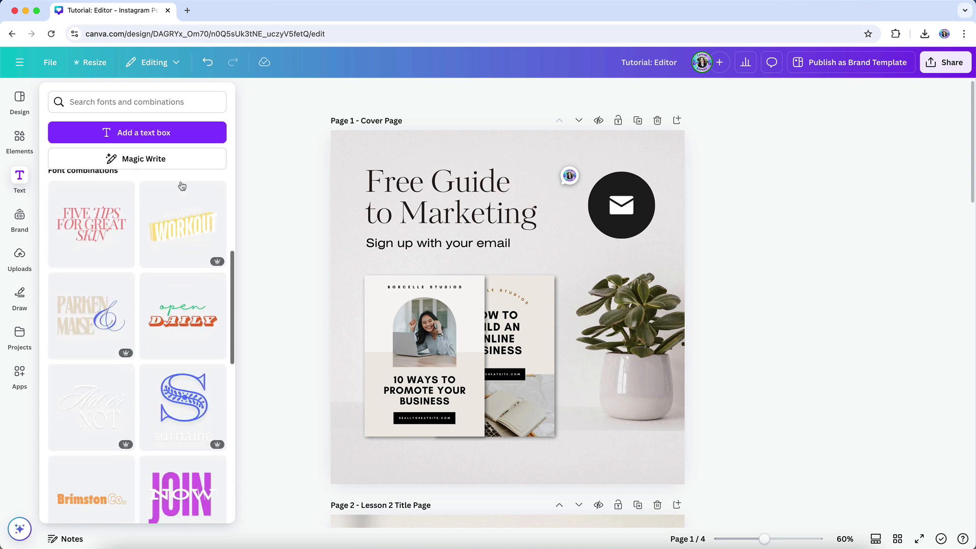
pyautogui.scroll(1, 182, 187)
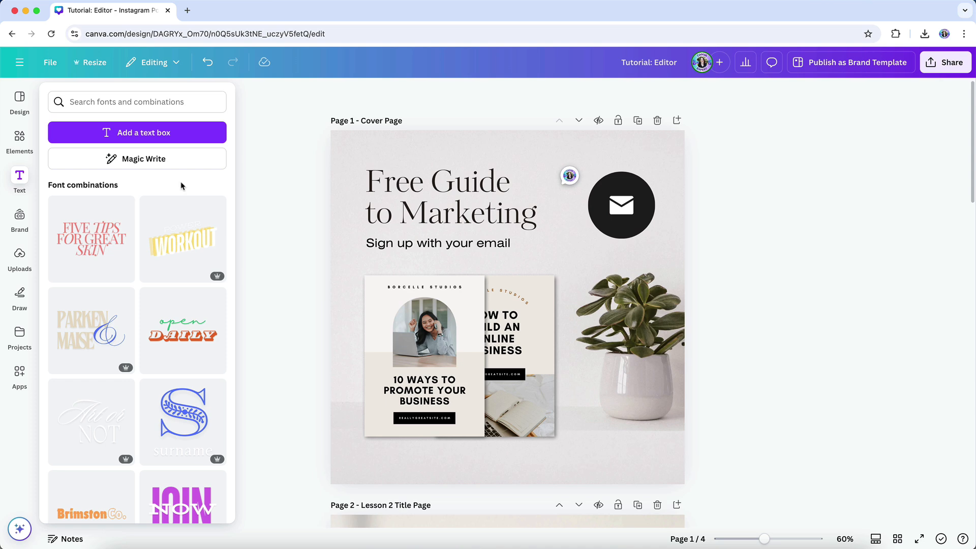
pyautogui.click(288, 218)
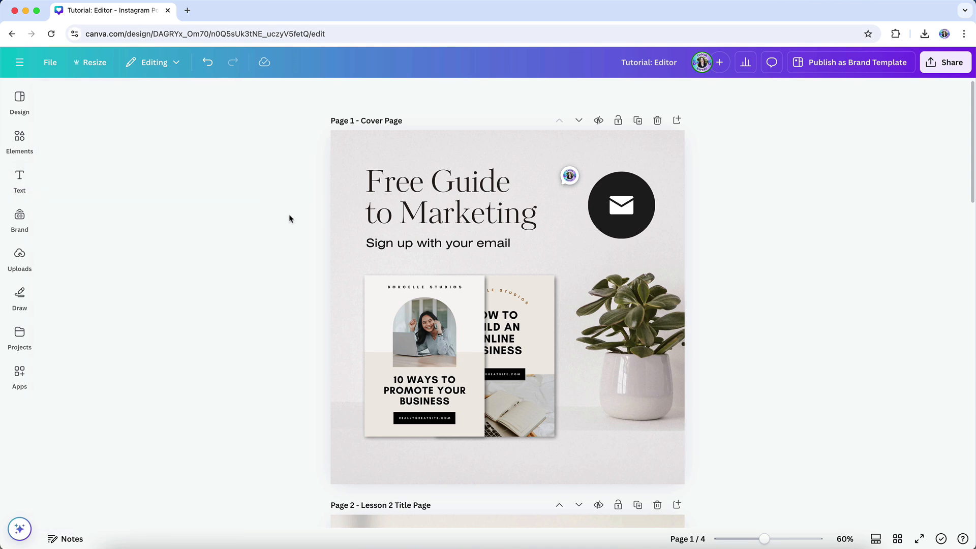
pyautogui.click(389, 200)
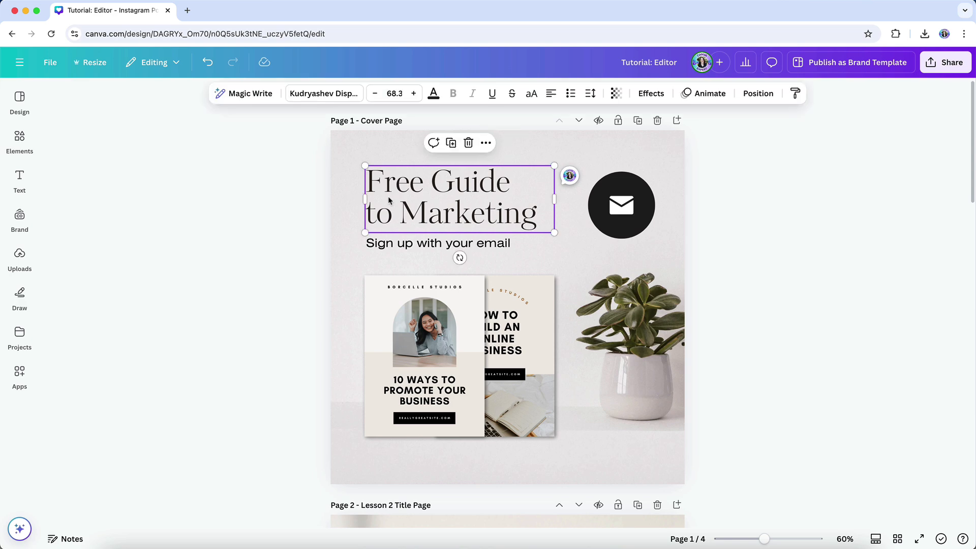
# Examine the brand kit's templates, logos, colors and fonts, and the options for uploading media
pyautogui.click(20, 218)
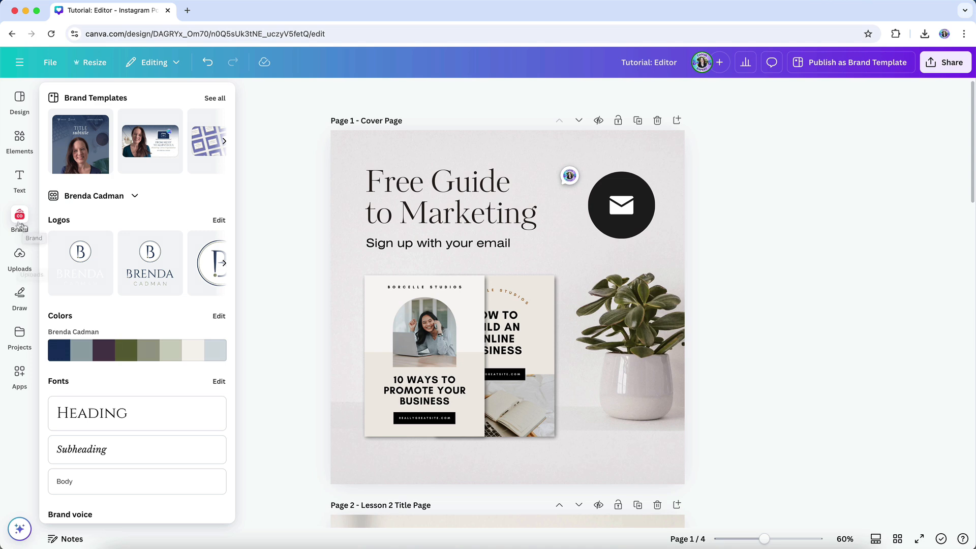
pyautogui.click(19, 255)
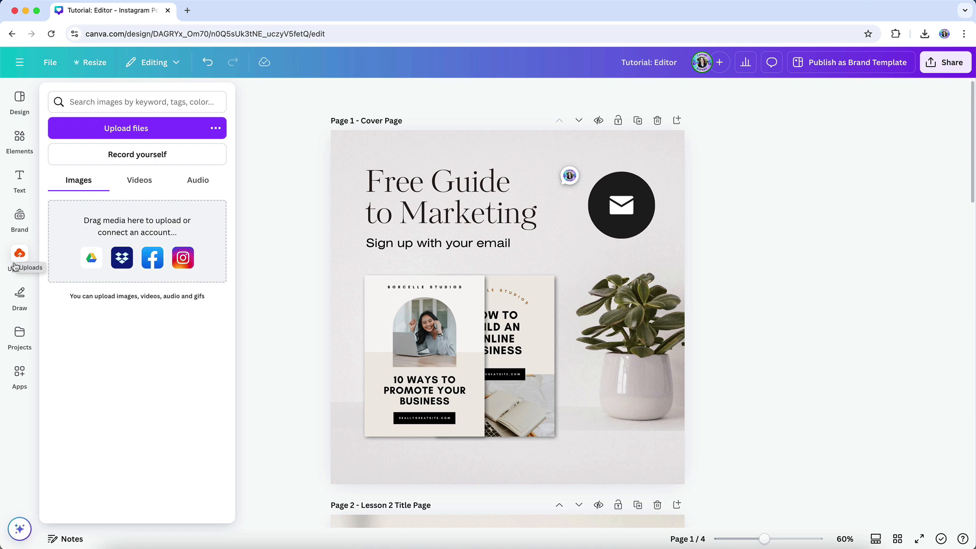
# Browse the editor's drawing tools, your projects and folders, and the available Canva apps
pyautogui.click(20, 297)
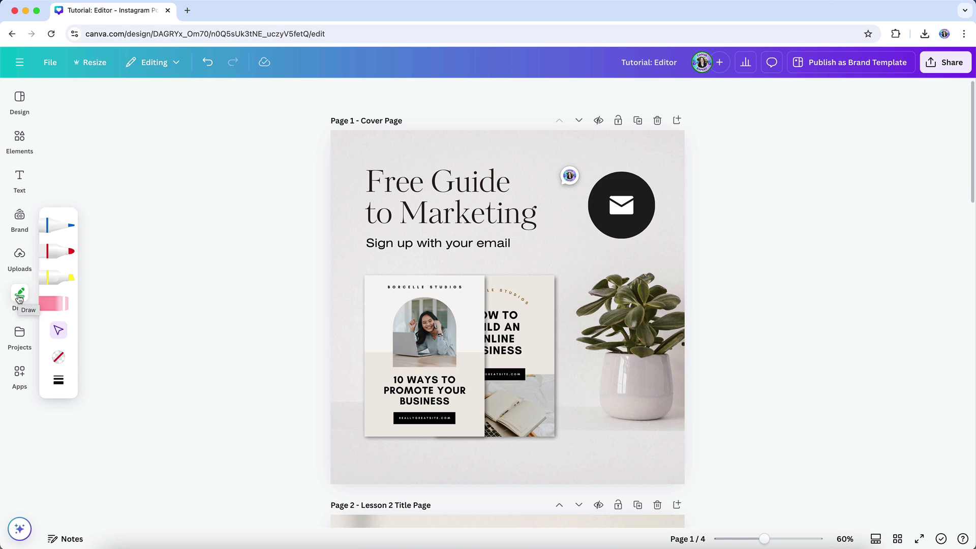
pyautogui.click(19, 336)
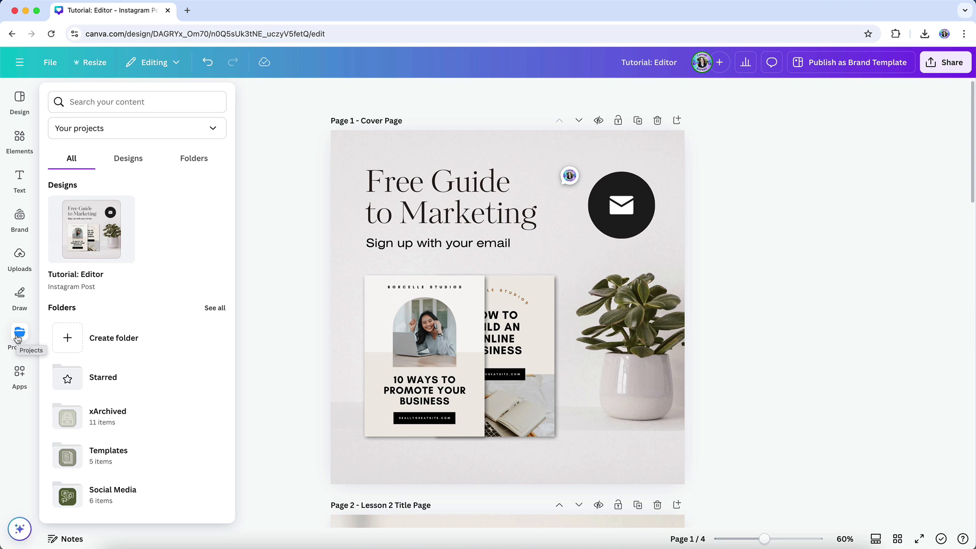
pyautogui.click(19, 373)
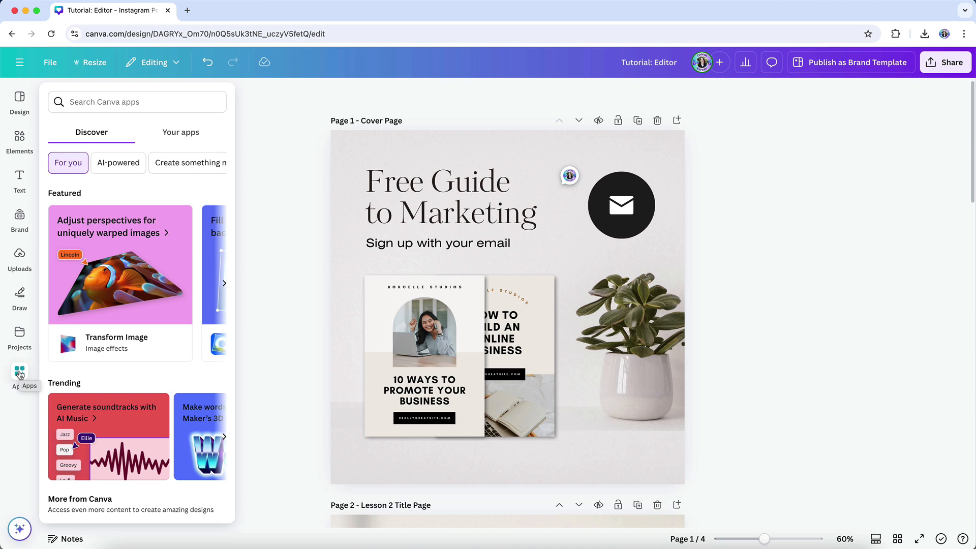
pyautogui.click(19, 374)
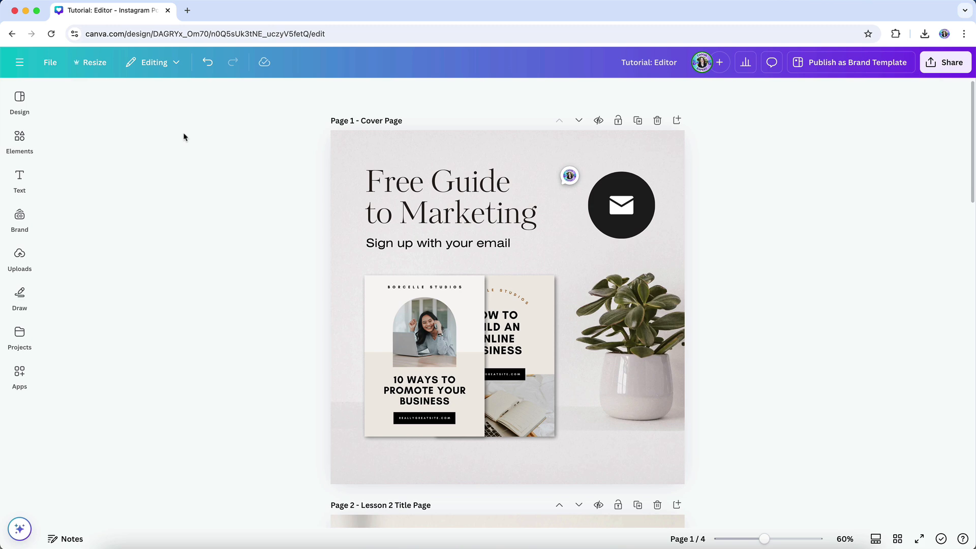
# View the main navigation with the starred folders, and look through the file options for the design
pyautogui.click(19, 65)
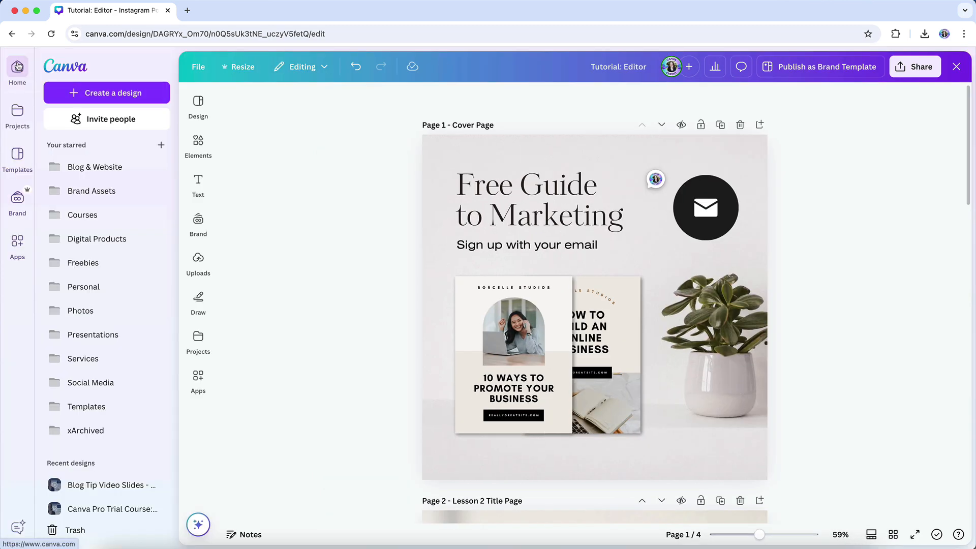
pyautogui.click(18, 66)
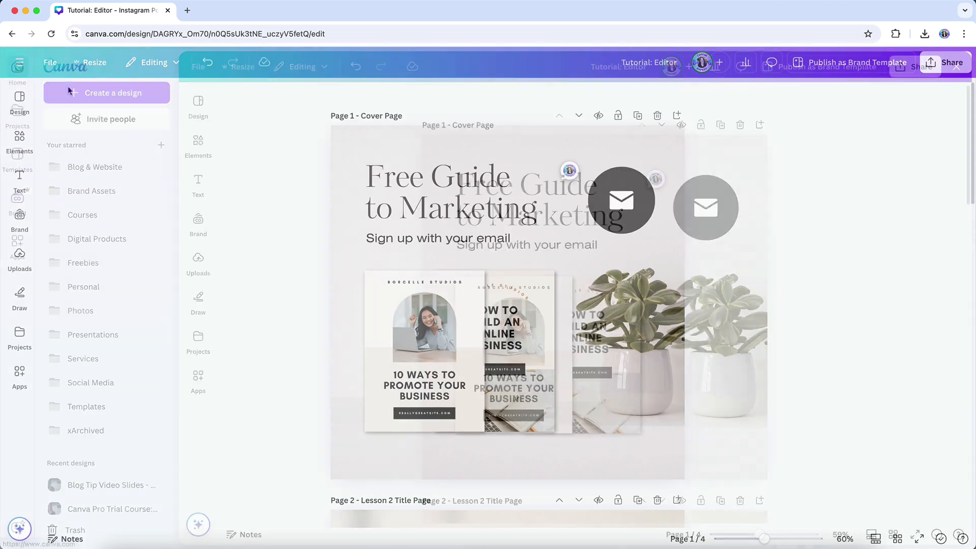
pyautogui.click(49, 62)
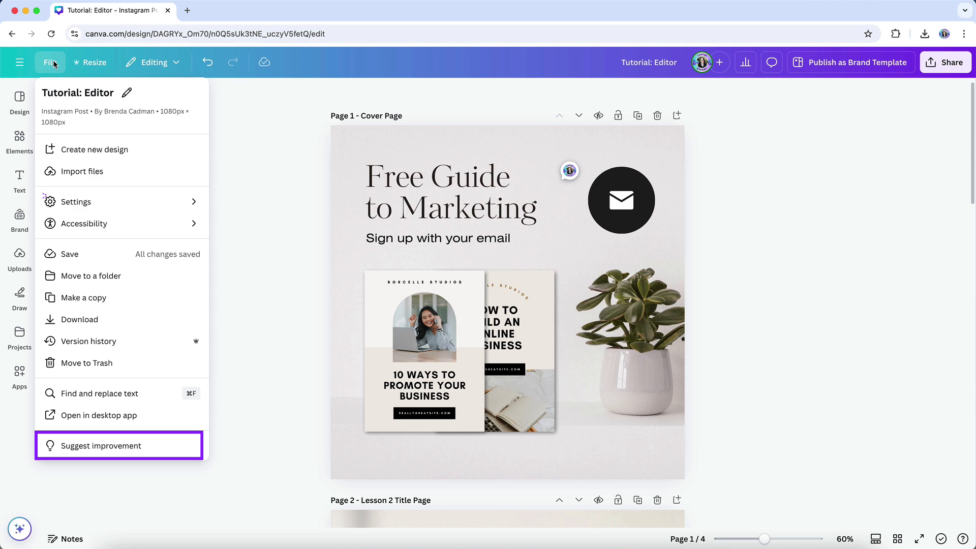
pyautogui.click(212, 103)
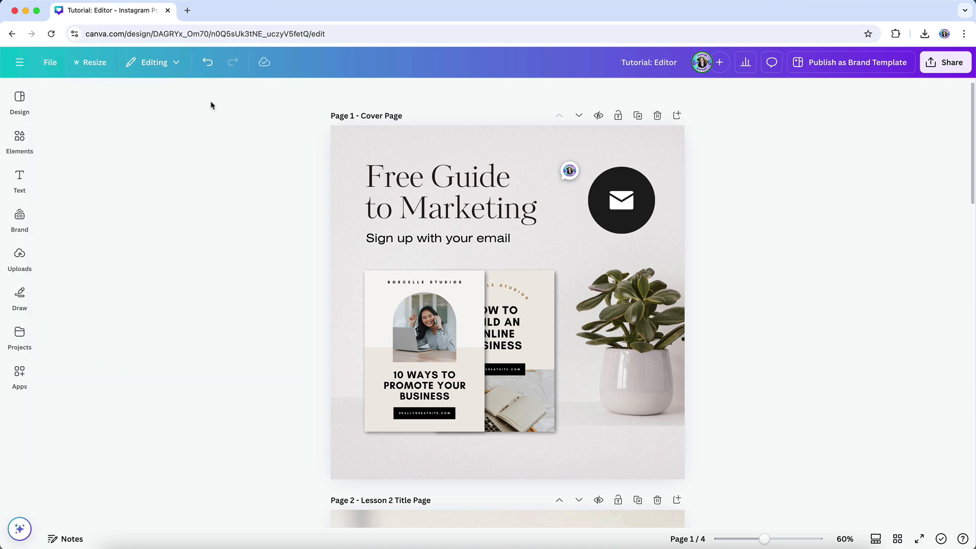
# View the resize options and the editing, commenting and viewing modes for the design
pyautogui.click(99, 64)
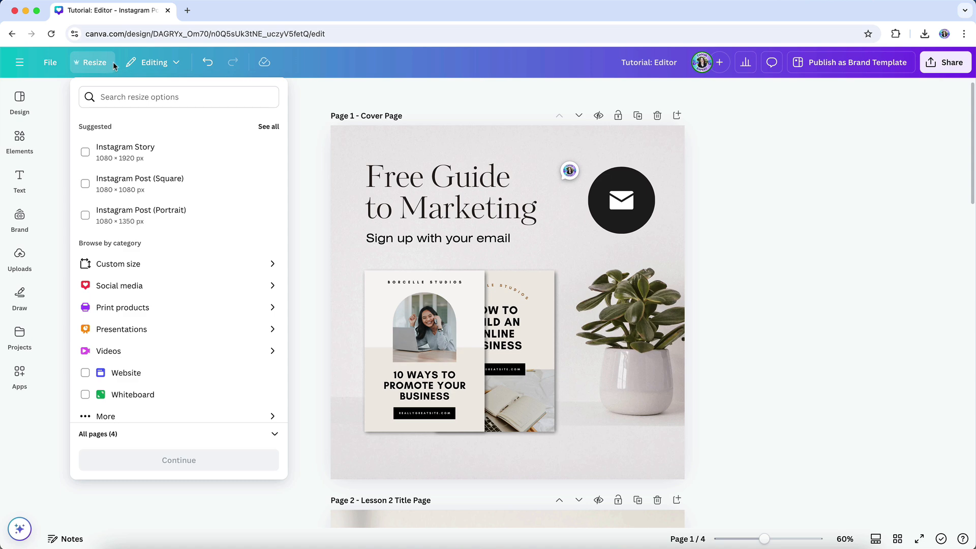
pyautogui.click(161, 64)
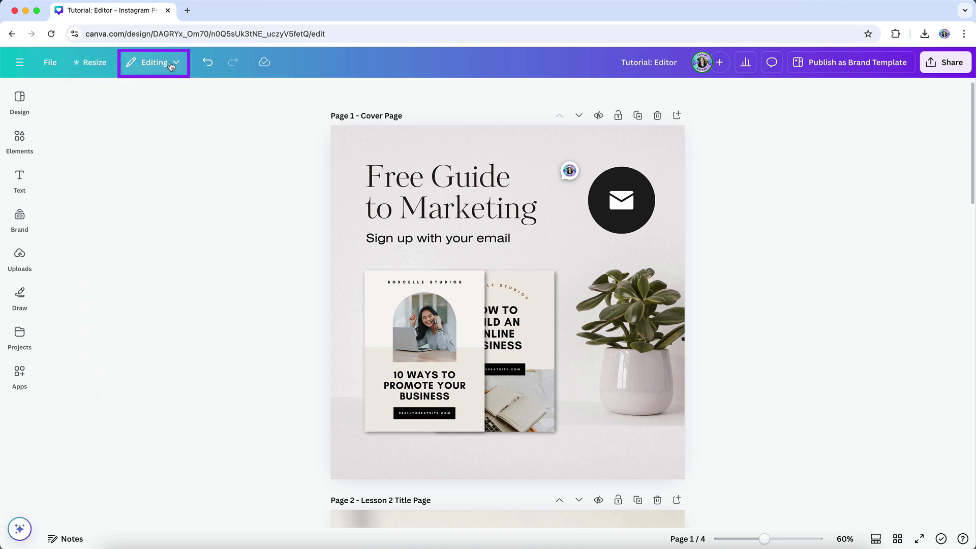
pyautogui.click(170, 64)
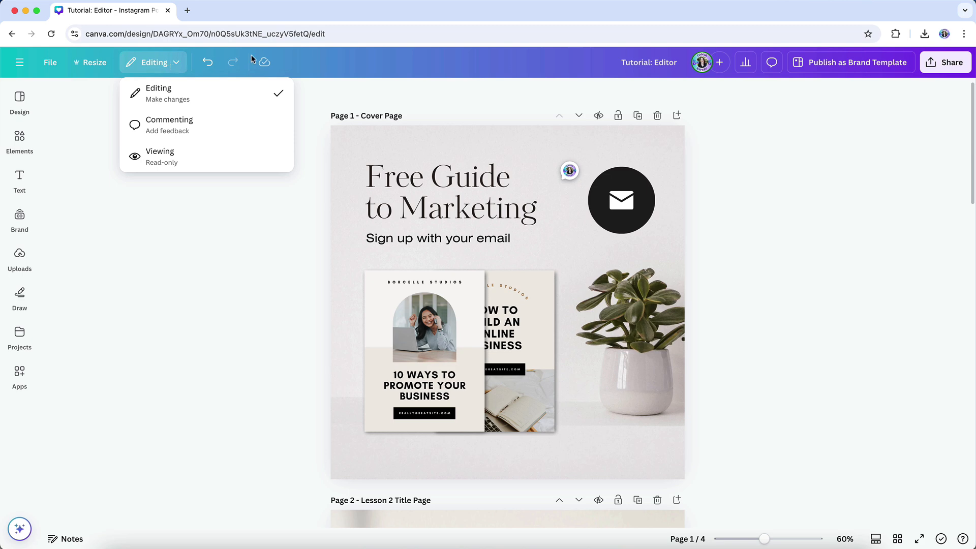
pyautogui.click(319, 96)
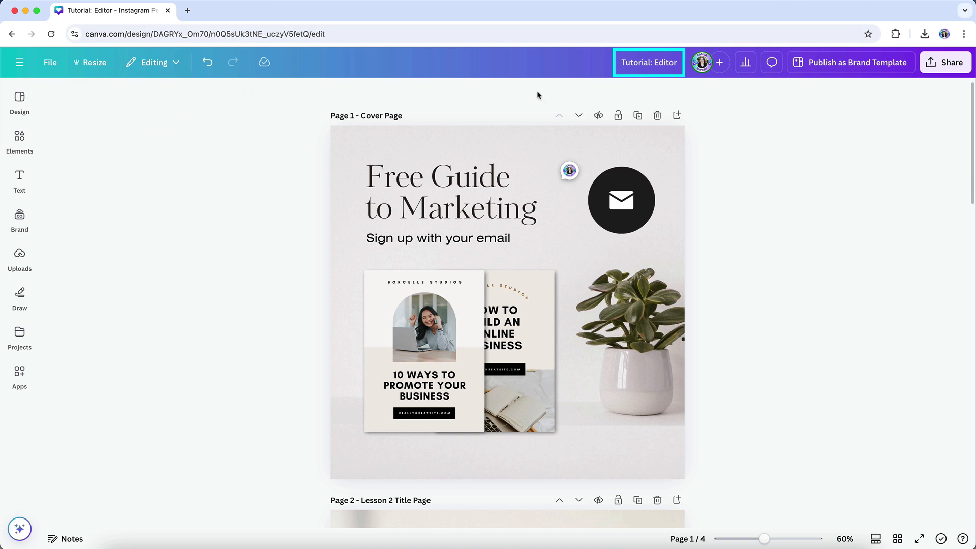
# Rename the design as "Tutorial: Editor Example"
pyautogui.click(668, 64)
pyautogui.write('Example')
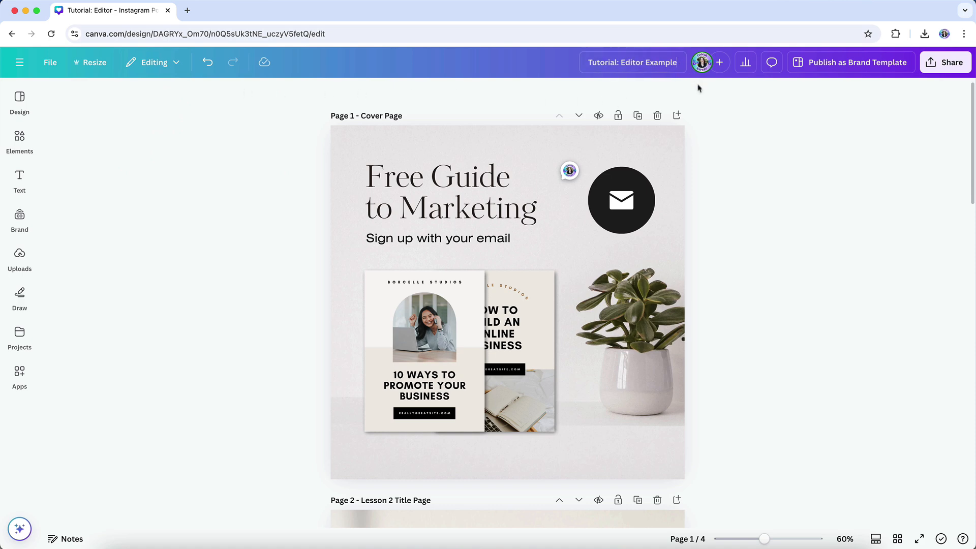
# Review the design's people with access, insights and current page comments, and the presenting option in the Canva Pro Trial Course design
pyautogui.click(720, 63)
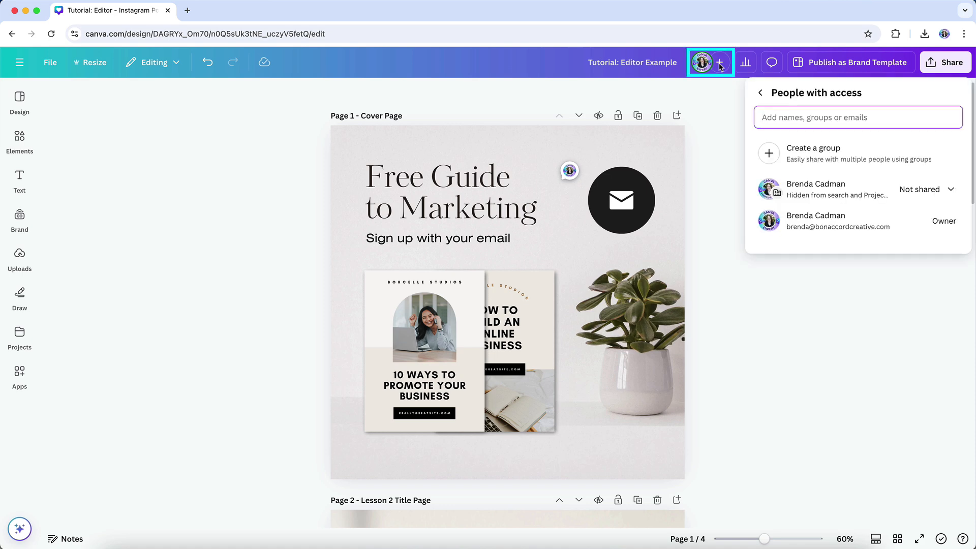
pyautogui.click(719, 66)
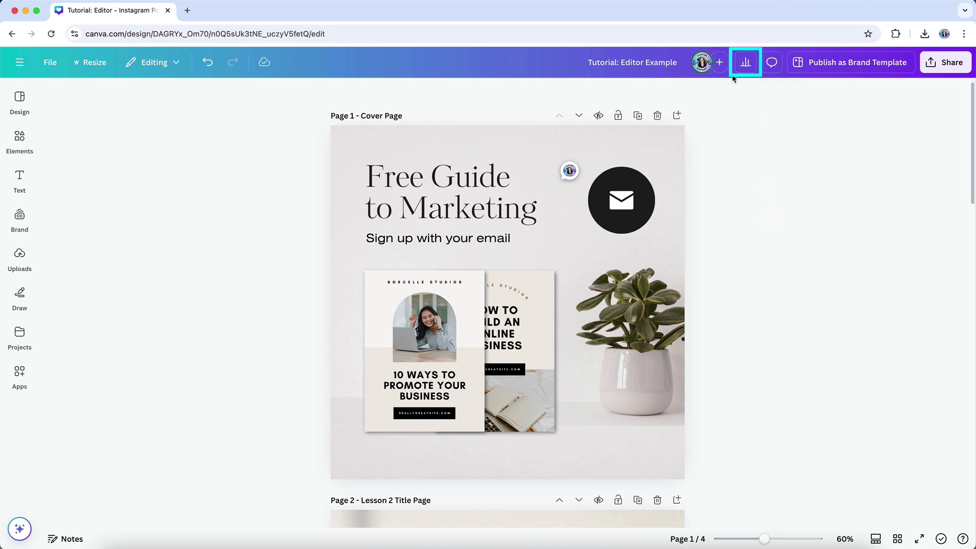
pyautogui.click(745, 66)
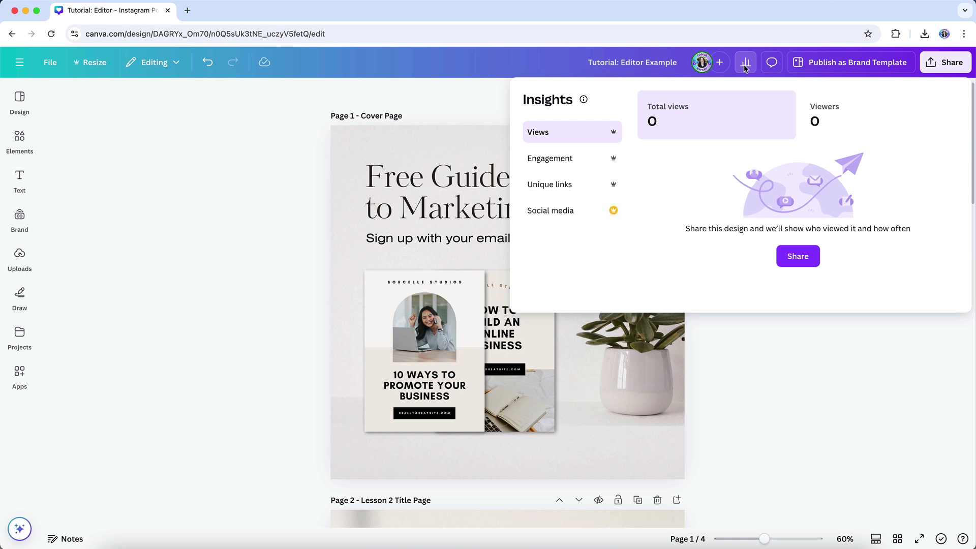
pyautogui.click(744, 65)
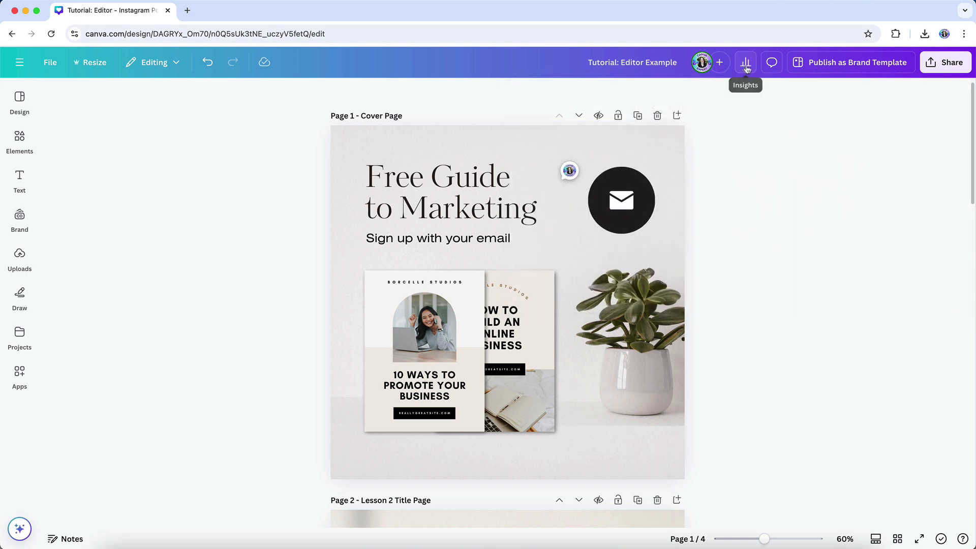
pyautogui.click(772, 65)
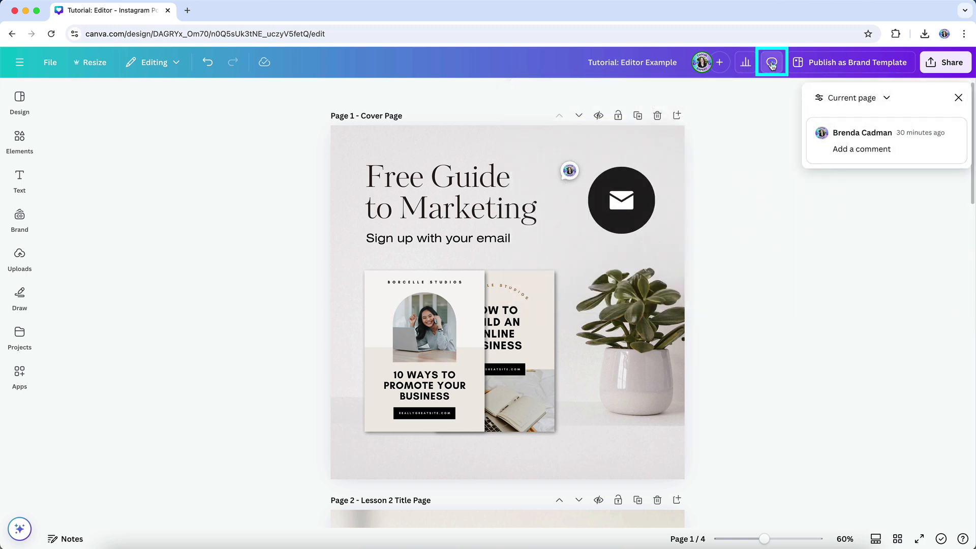
pyautogui.click(772, 65)
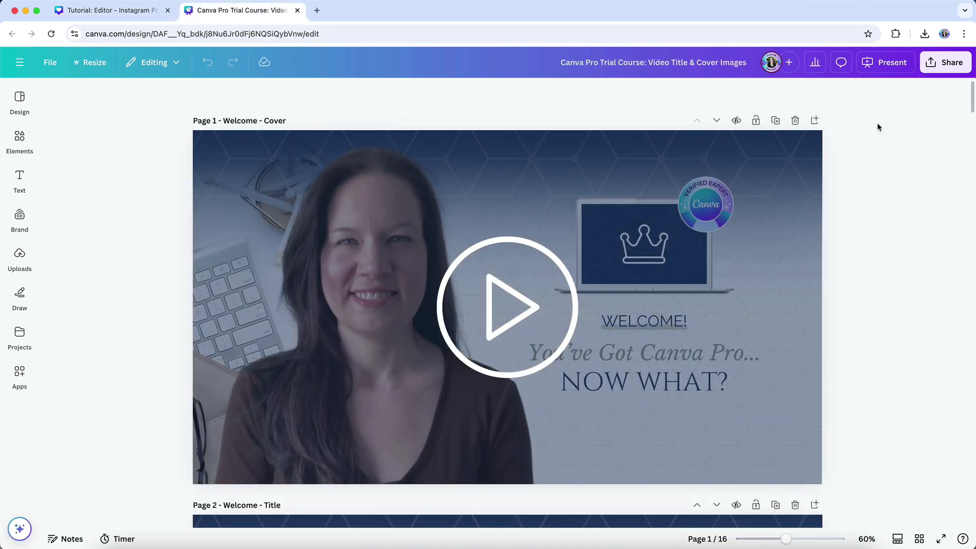
pyautogui.click(895, 66)
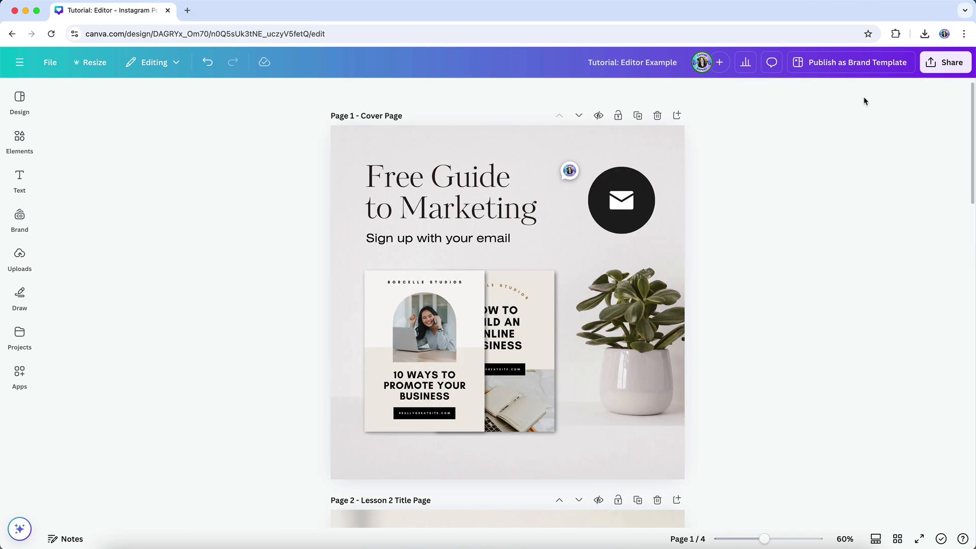
# Examine the sharing options and compare the download settings for different file types, including MP4 Video and GIF
pyautogui.click(948, 64)
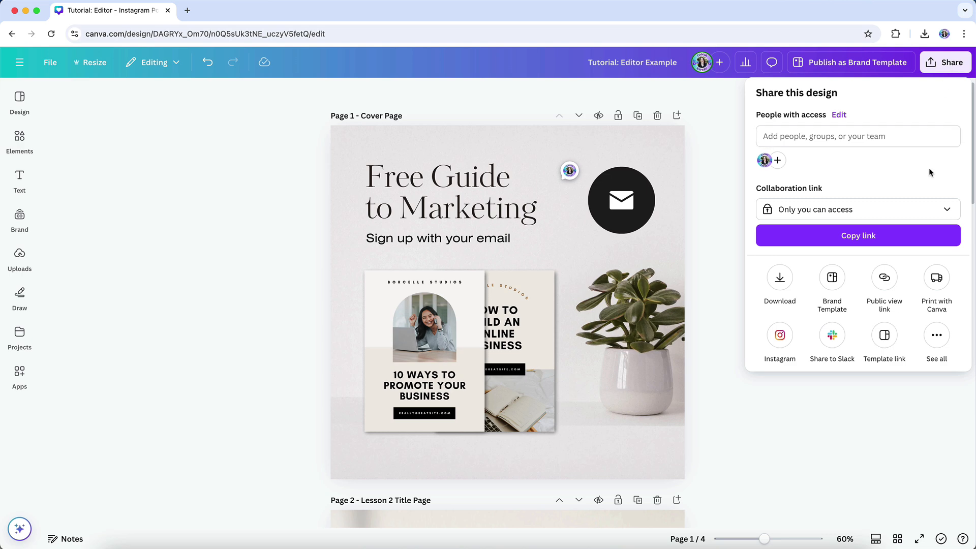
pyautogui.click(781, 290)
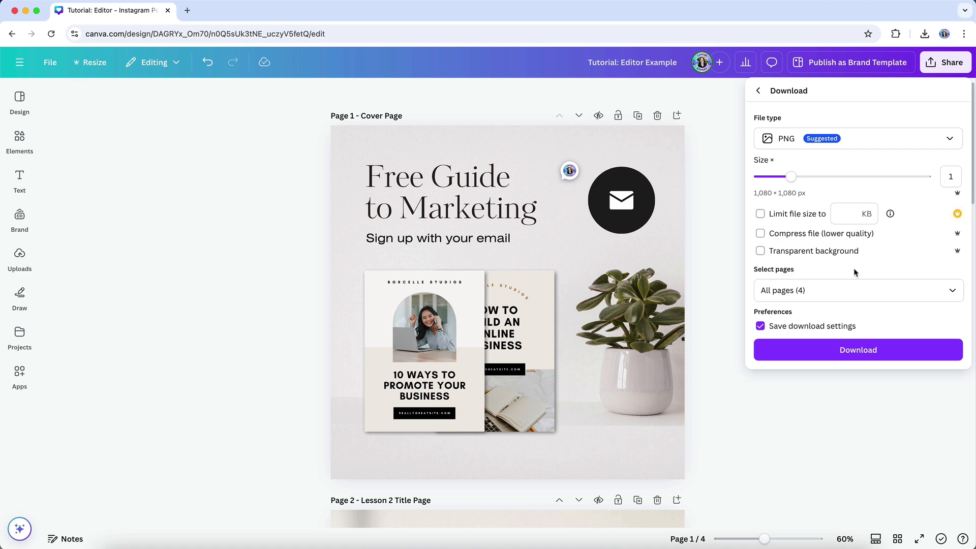
pyautogui.click(849, 145)
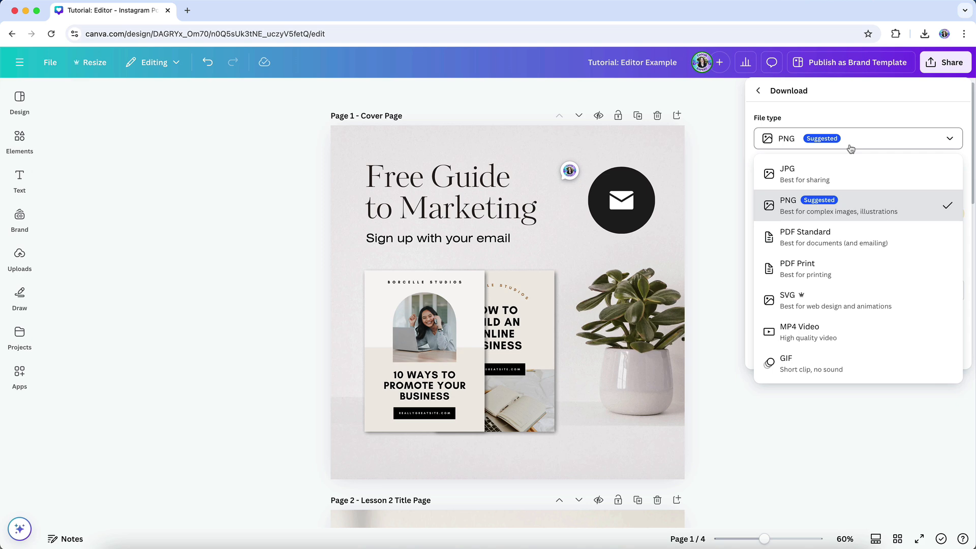
pyautogui.click(835, 175)
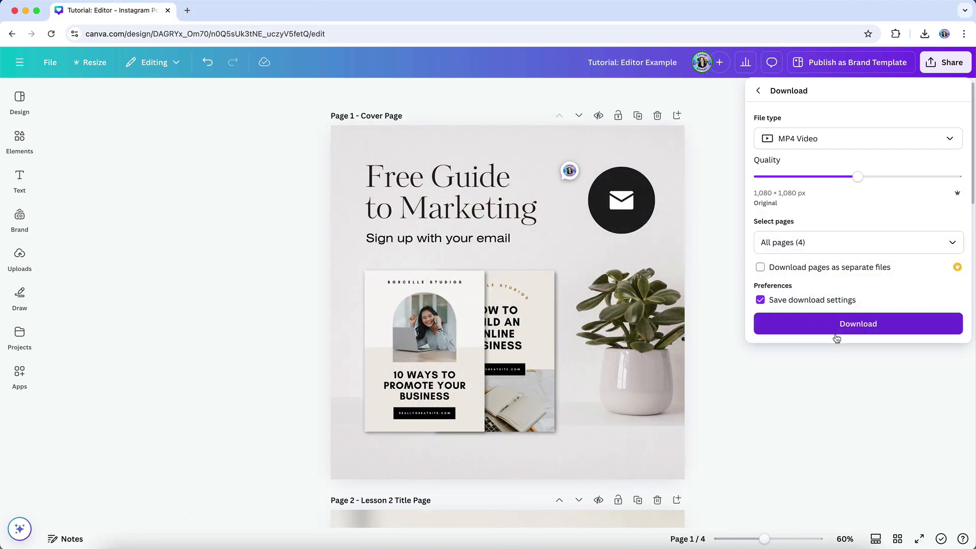
pyautogui.click(857, 146)
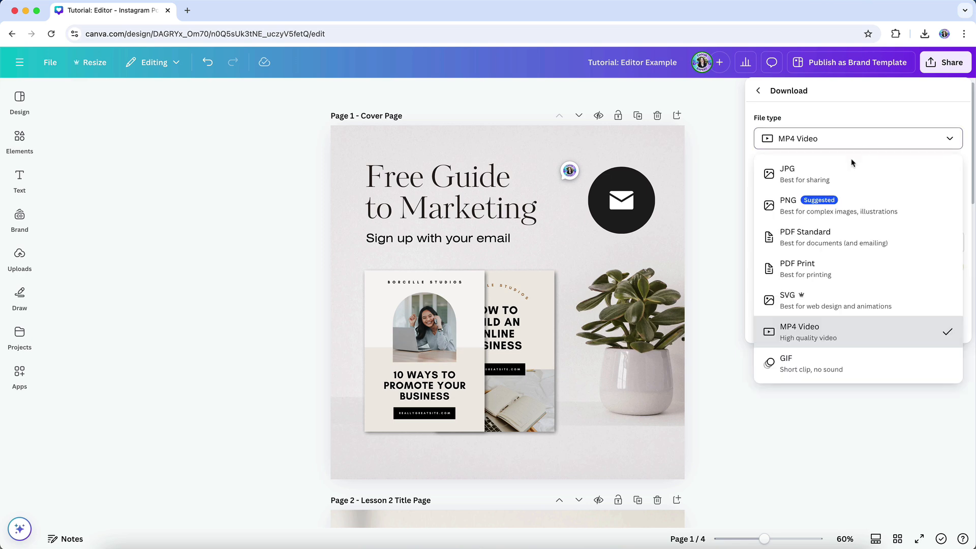
pyautogui.click(824, 365)
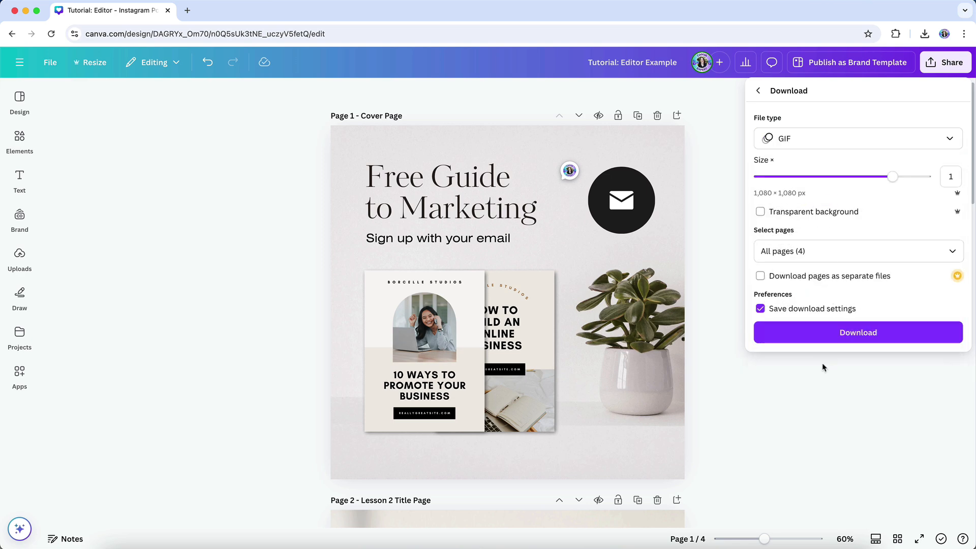
# Browse the full list of sharing and publishing options for the design, from template link to social media
pyautogui.click(951, 63)
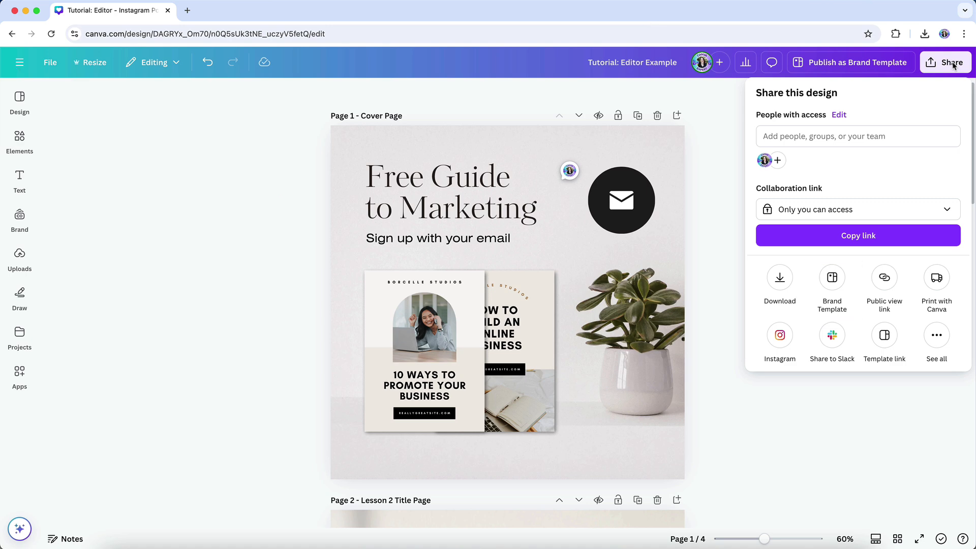
pyautogui.click(938, 337)
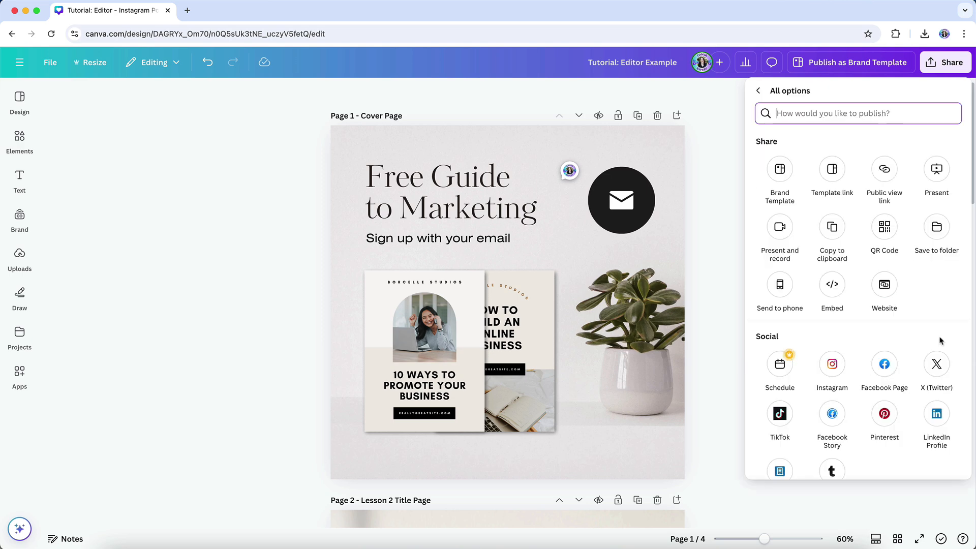
pyautogui.scroll(-5, 939, 339)
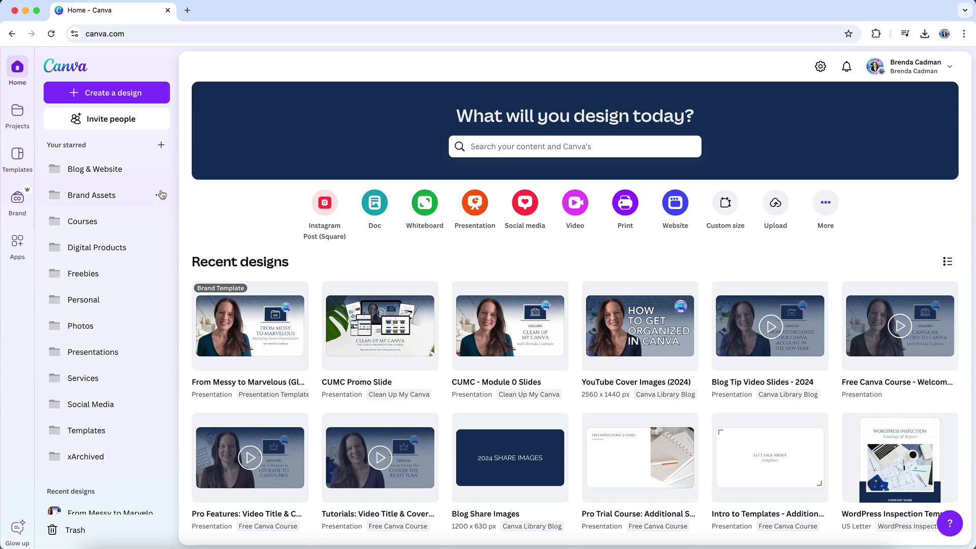
# Open the Projects page from the Canva home page
pyautogui.click(14, 115)
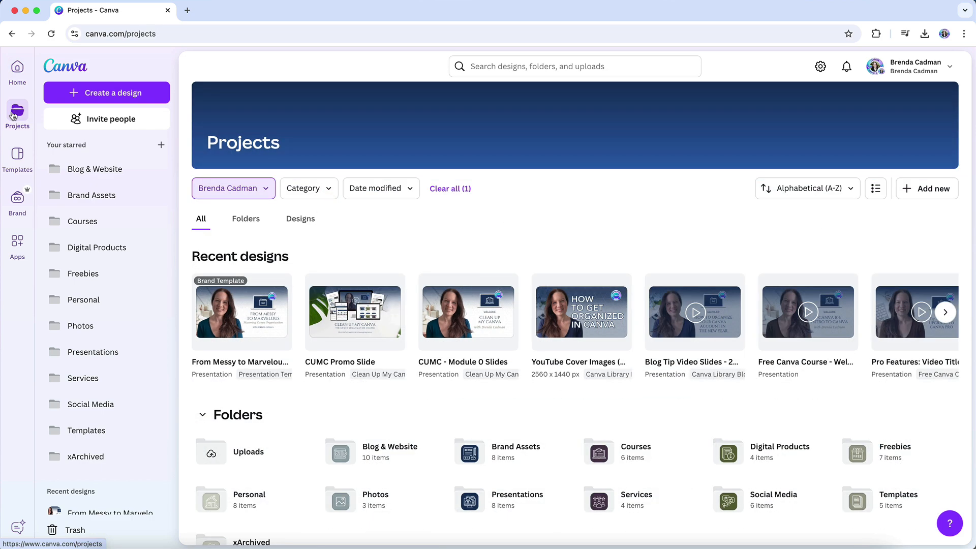